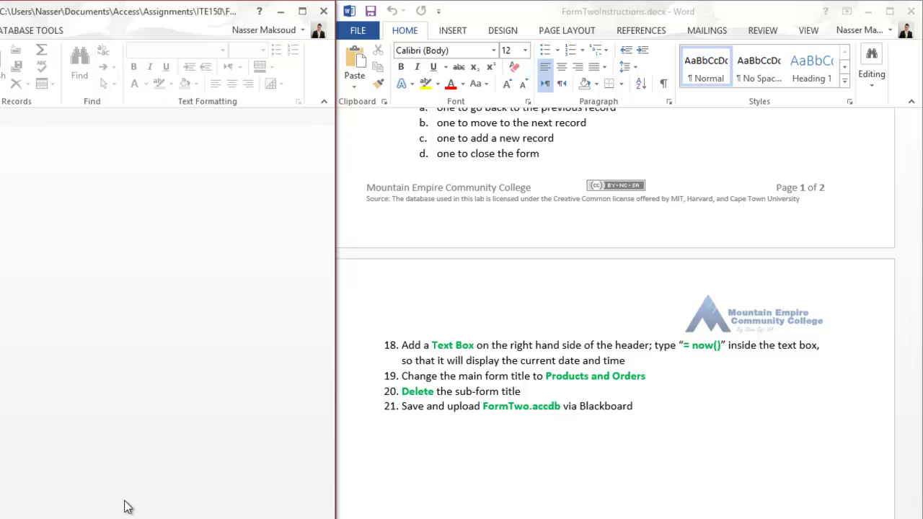
mouse_move(912, 180)
mouse_down()
mouse_move(911, 171)
mouse_move(913, 193)
mouse_up()
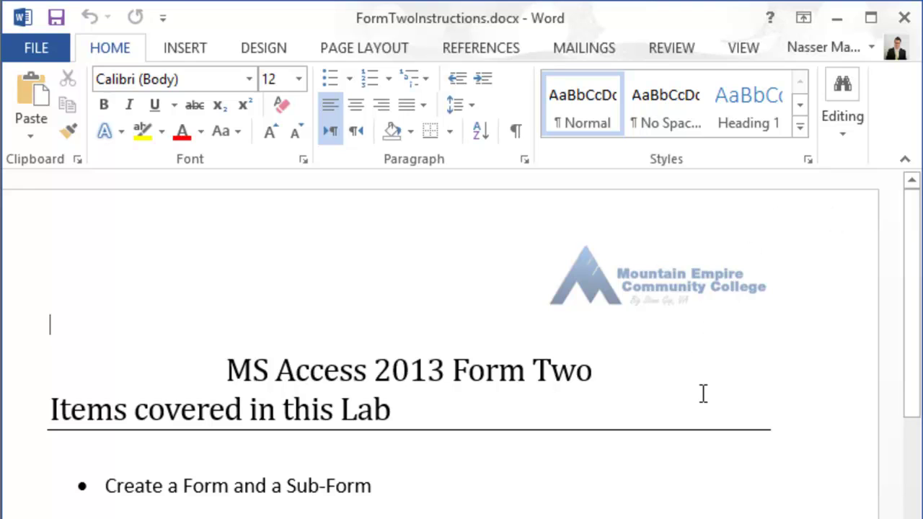
click(447, 488)
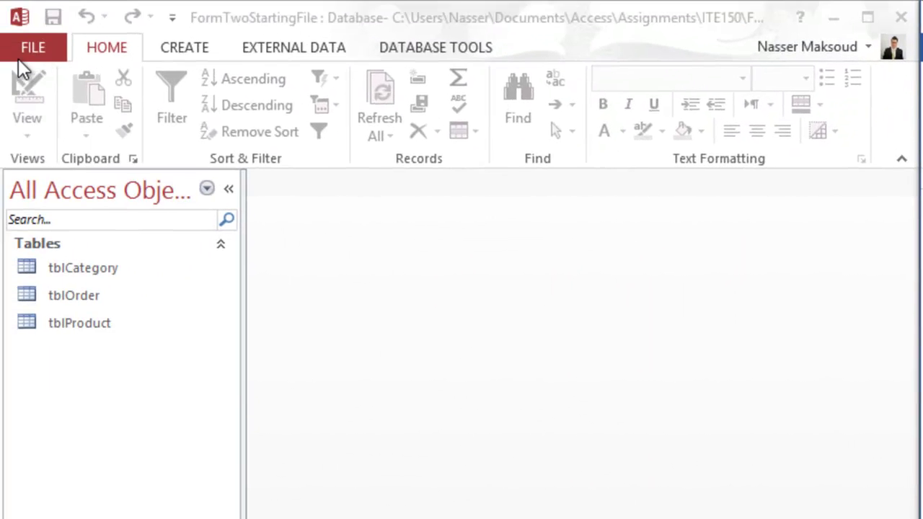
Start saving a copy of the database in the Access Database (*.accdb) format with the file name FormTwo.accdb.
click(18, 50)
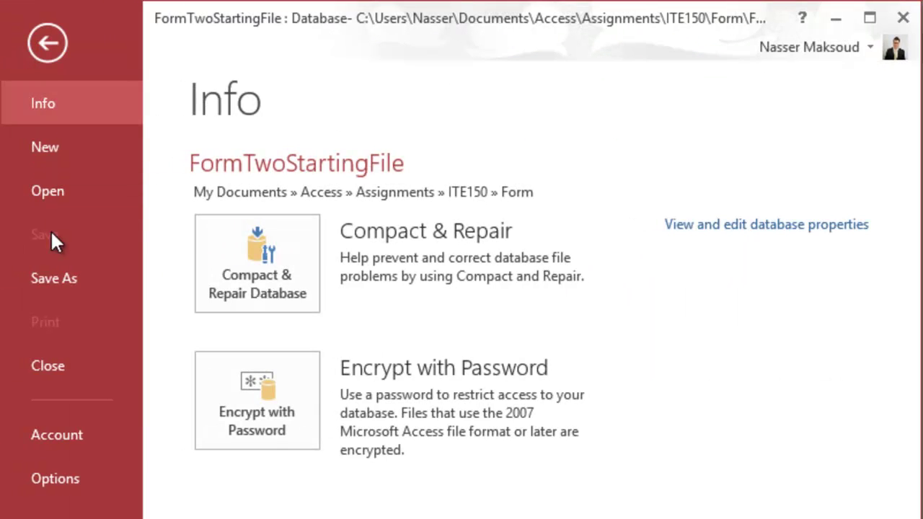
click(67, 277)
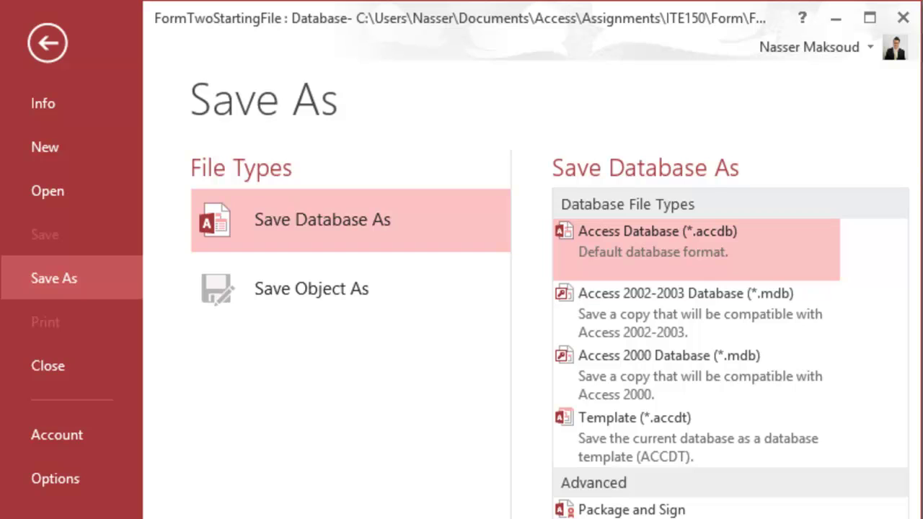
double_click(660, 242)
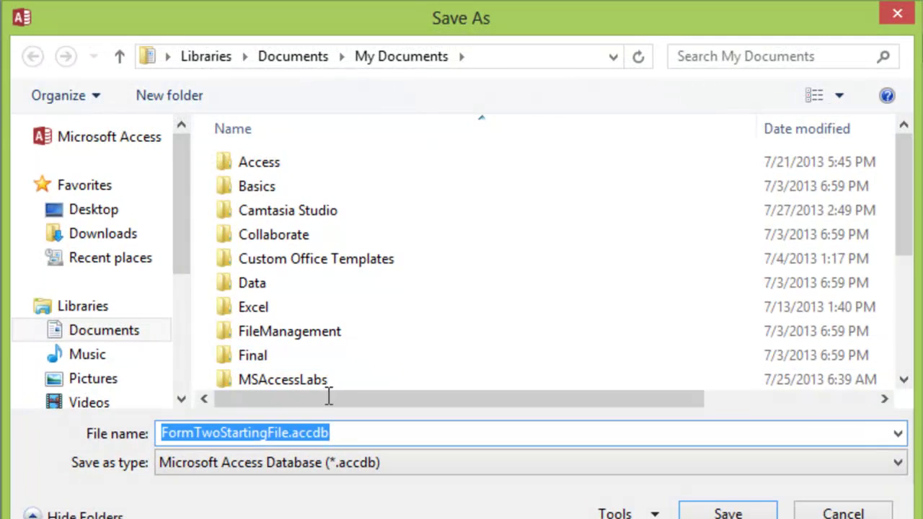
click(308, 435)
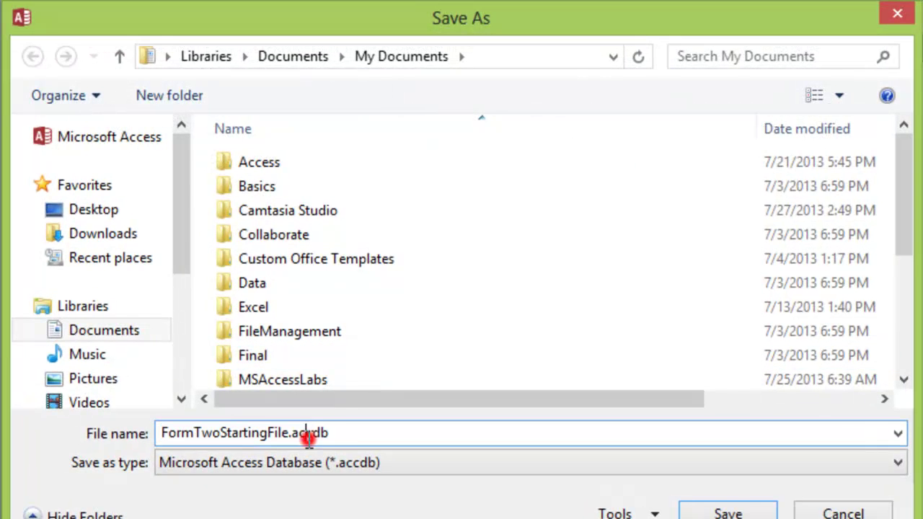
click(289, 433)
key(BackSpace)
key(BackSpace)
key(BackSpace)
key(BackSpace)
key(BackSpace)
key(BackSpace)
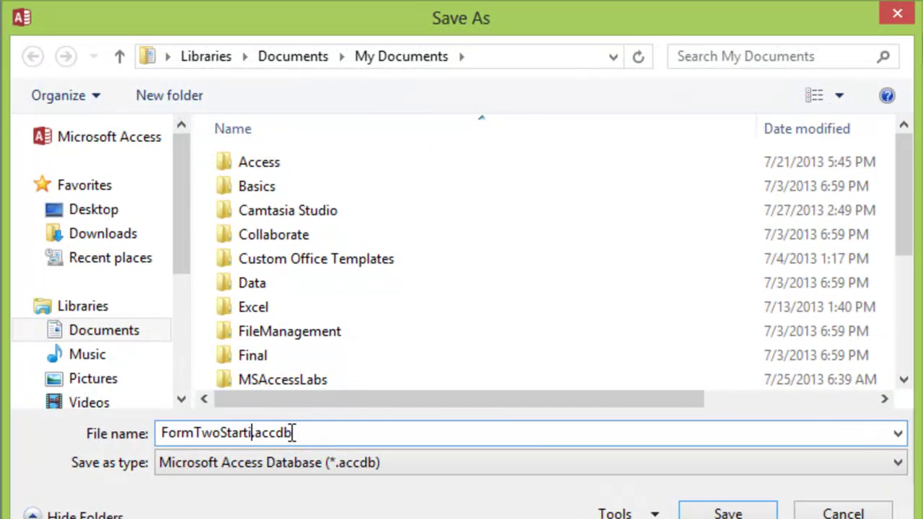
key(BackSpace)
key(BackSpace)
key(BackSpace)
key(BackSpace)
key(BackSpace)
key(BackSpace)
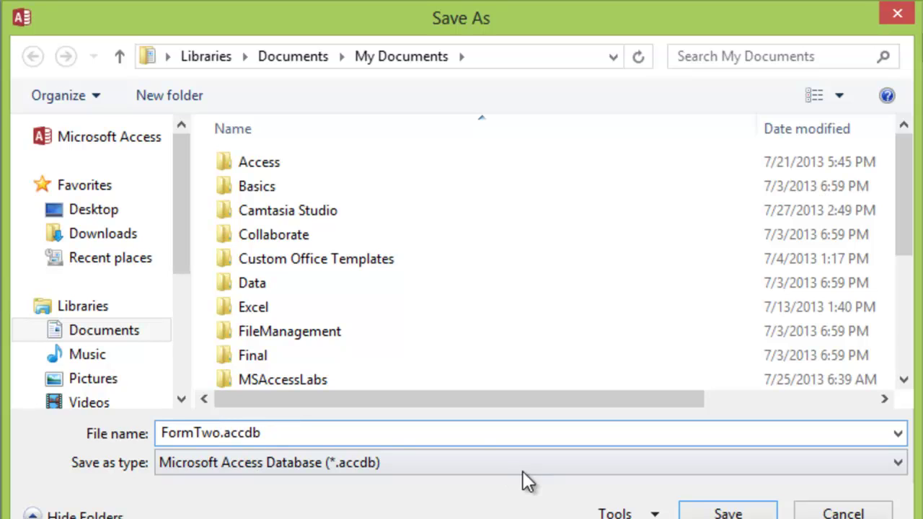
Save the copy in the Solutions folder inside MSAccessLabs and enable the new database's active content.
double_click(370, 378)
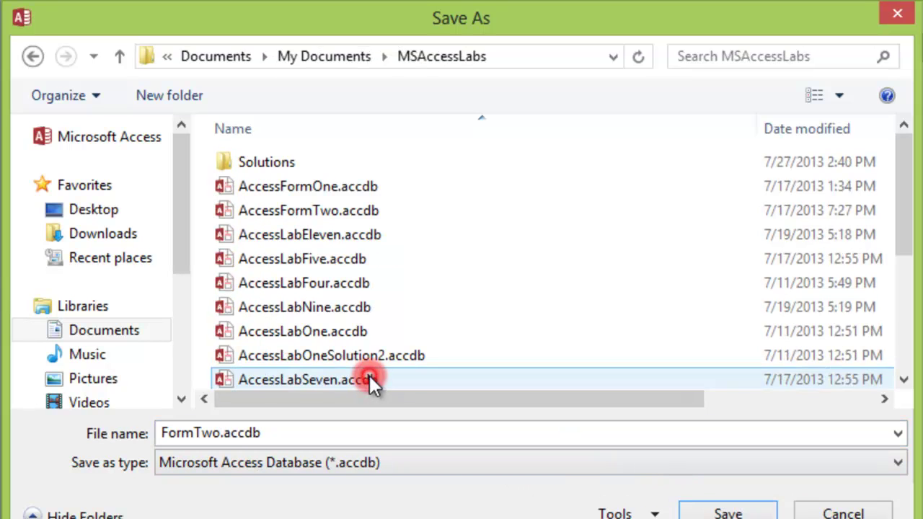
double_click(300, 156)
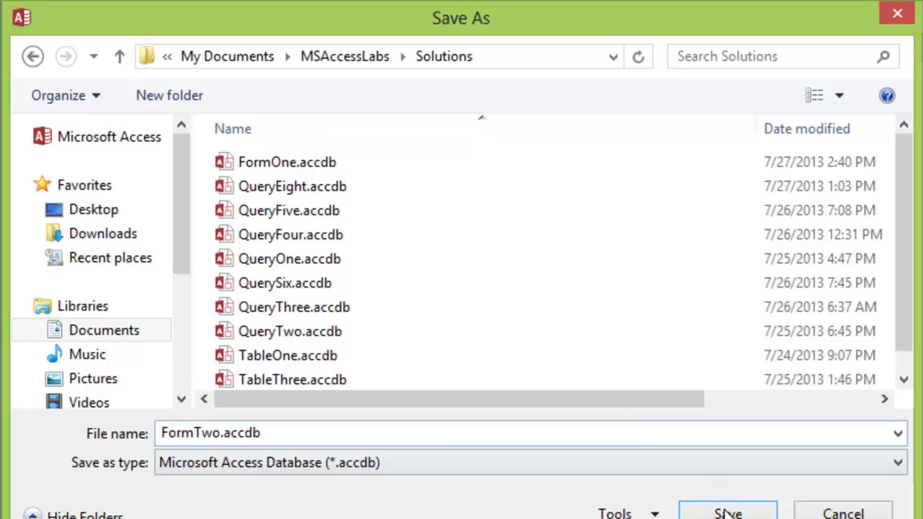
click(726, 512)
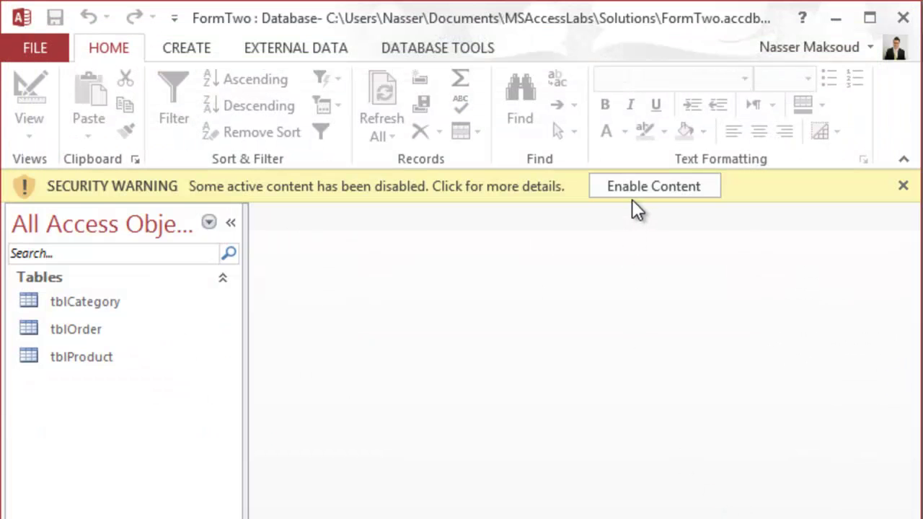
click(632, 197)
Start a new form with the Form Wizard and add all fields of the tblProduct table.
click(189, 49)
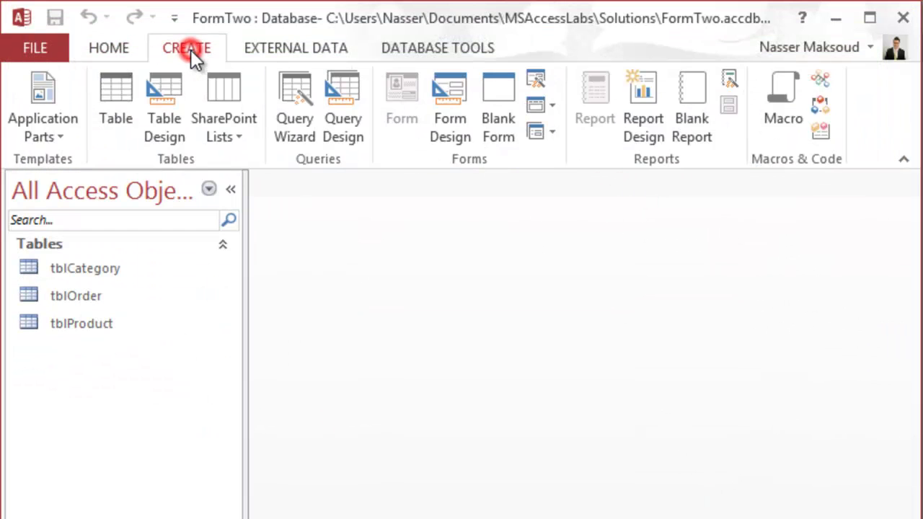
click(536, 78)
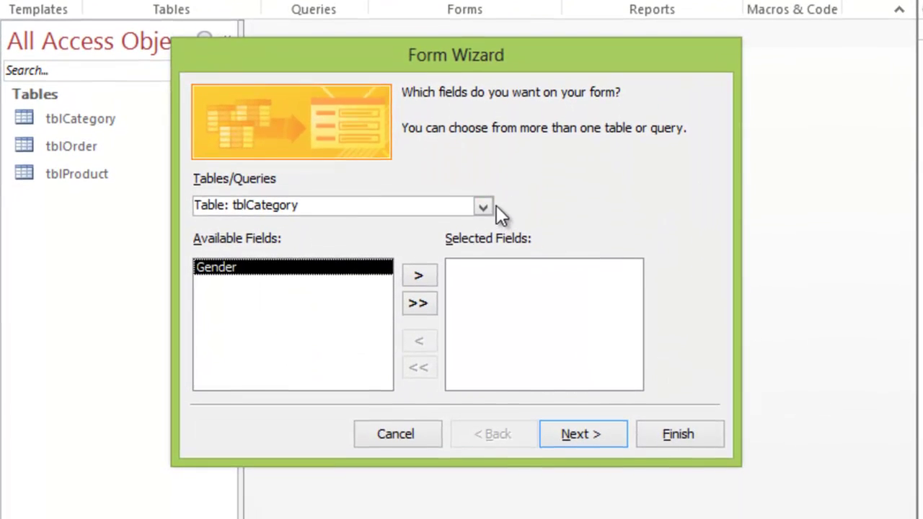
click(486, 281)
click(381, 332)
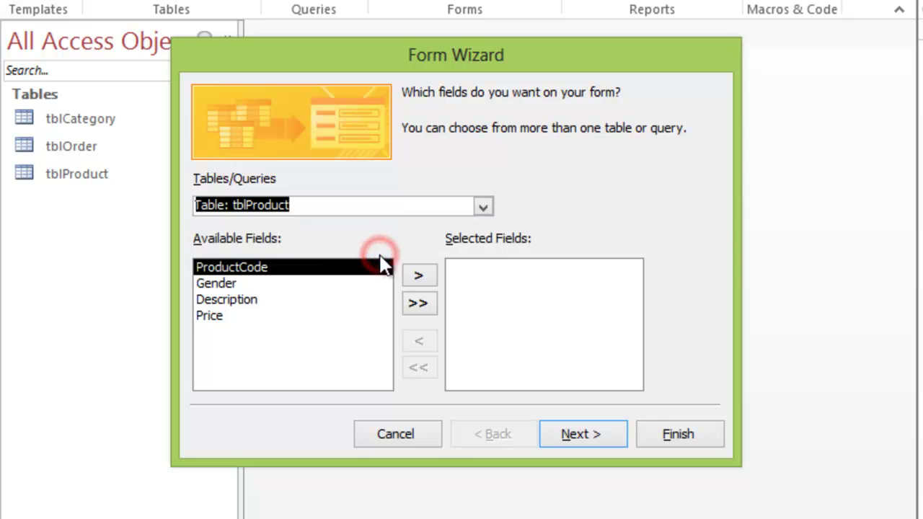
click(418, 303)
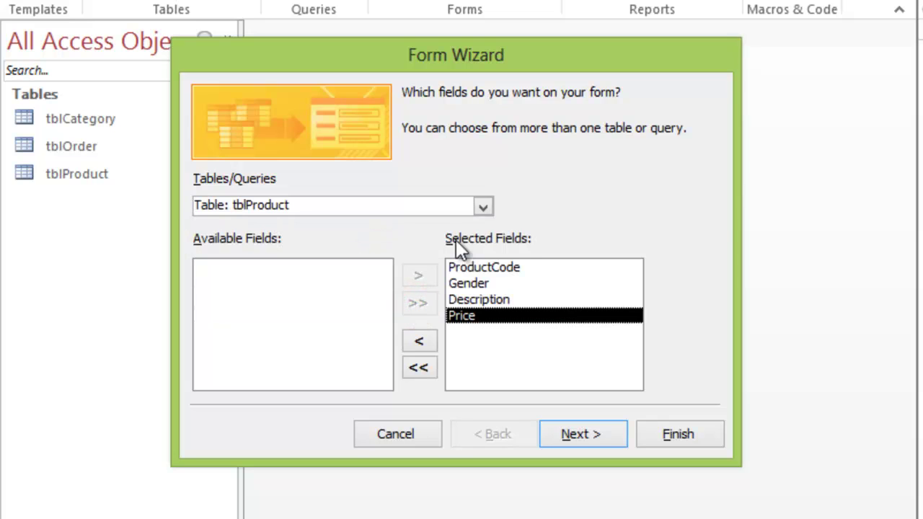
Add all tblOrder fields to the form except that table's ProductCode field.
click(485, 207)
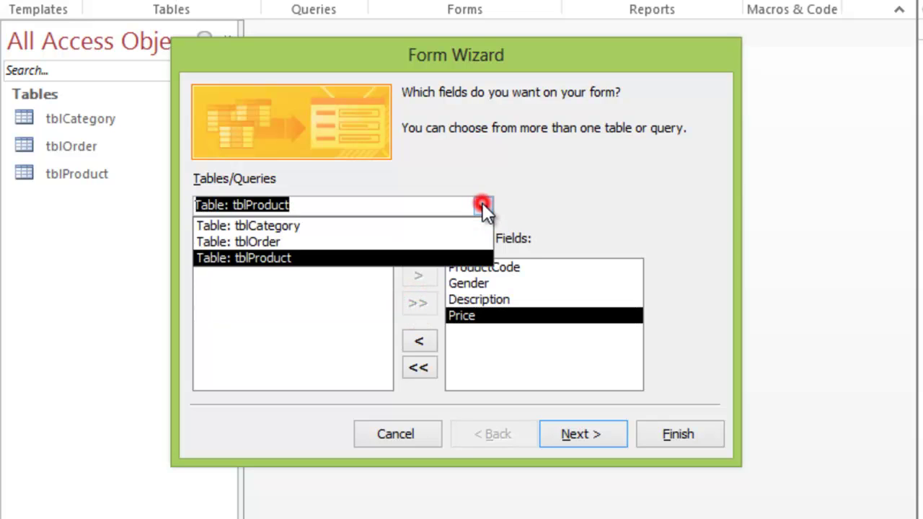
click(383, 241)
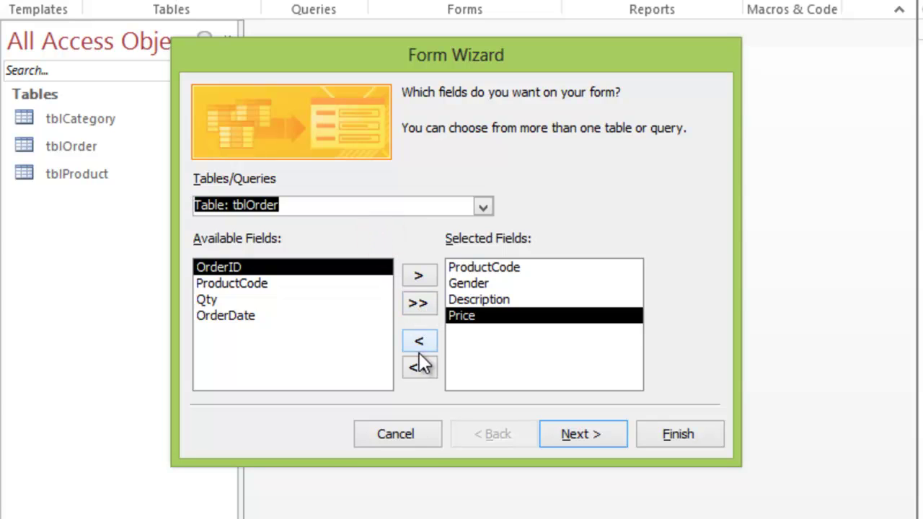
click(418, 304)
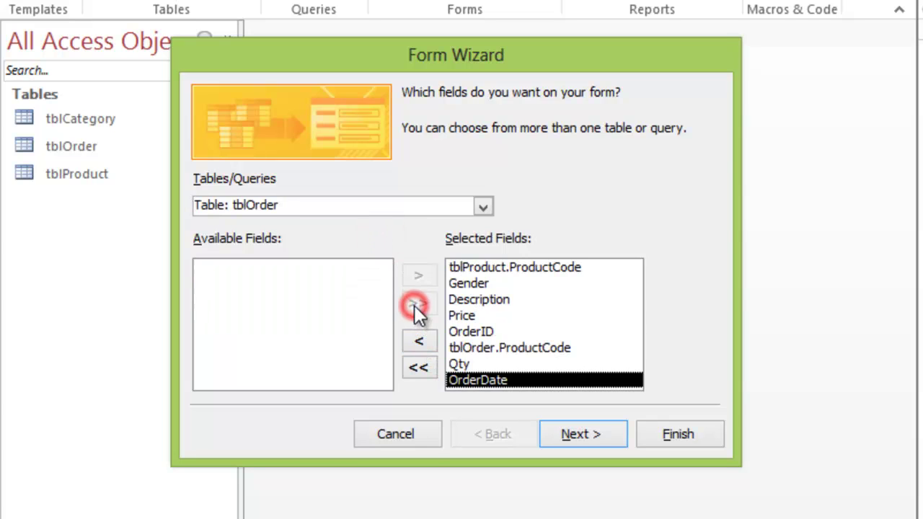
click(484, 348)
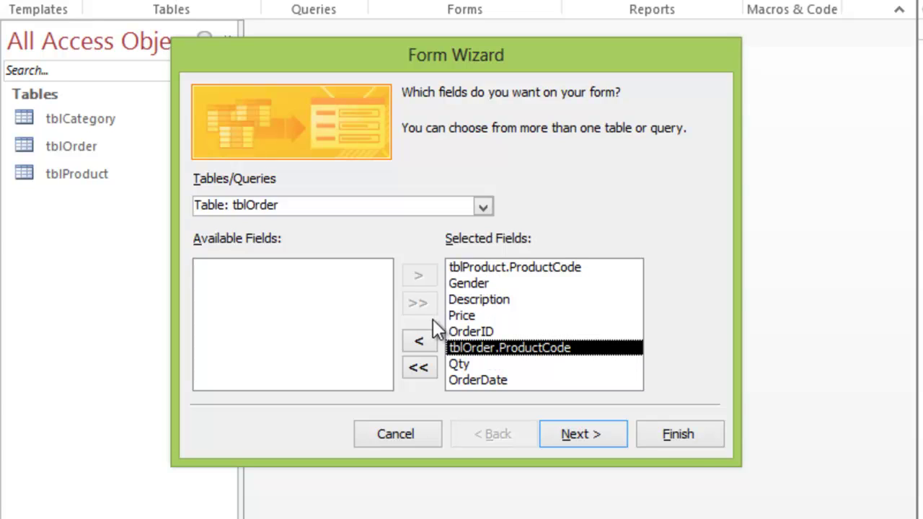
click(421, 341)
click(497, 269)
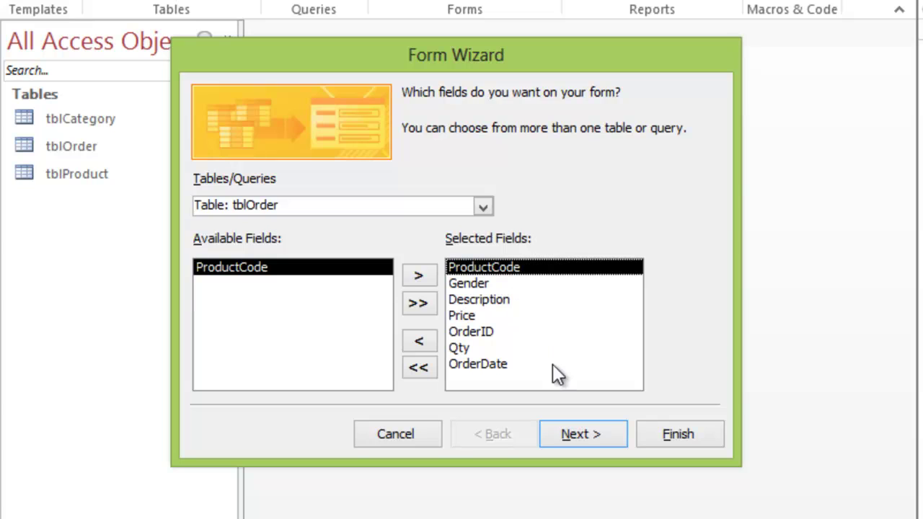
Accept viewing the data by tblProduct as a form with subform, using the Datasheet layout for the subform.
click(580, 434)
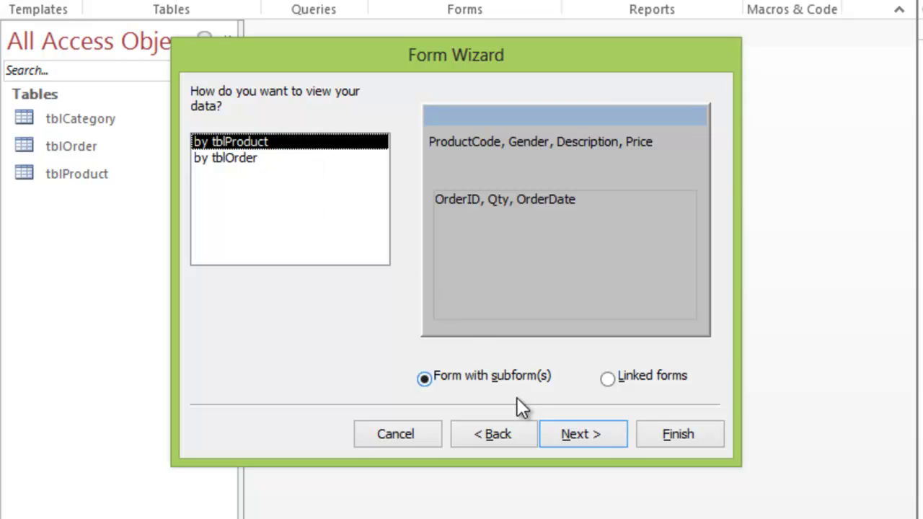
click(577, 435)
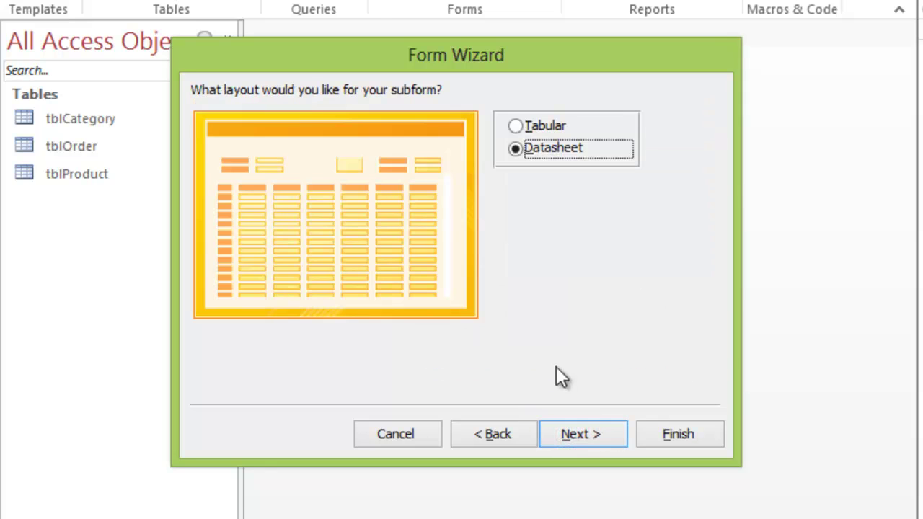
click(581, 439)
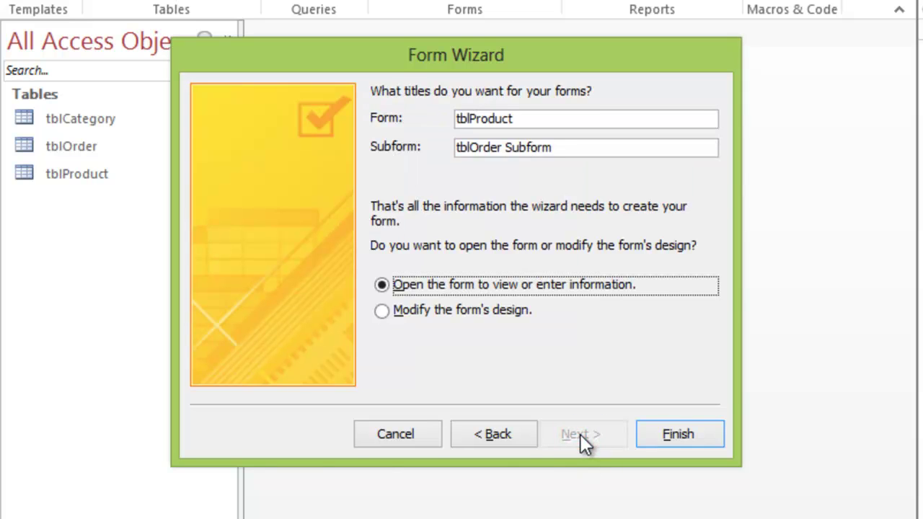
Title the main form frmProduct.
drag(529, 118, 445, 122)
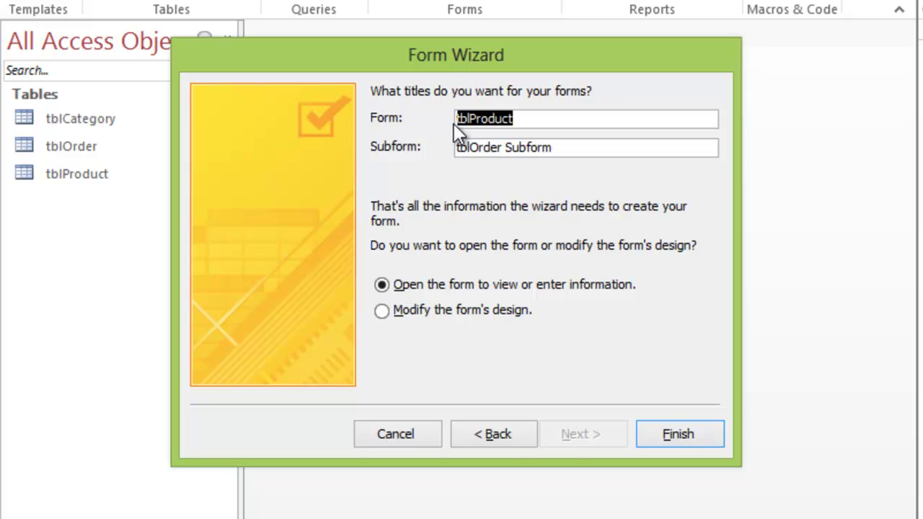
text(frm)
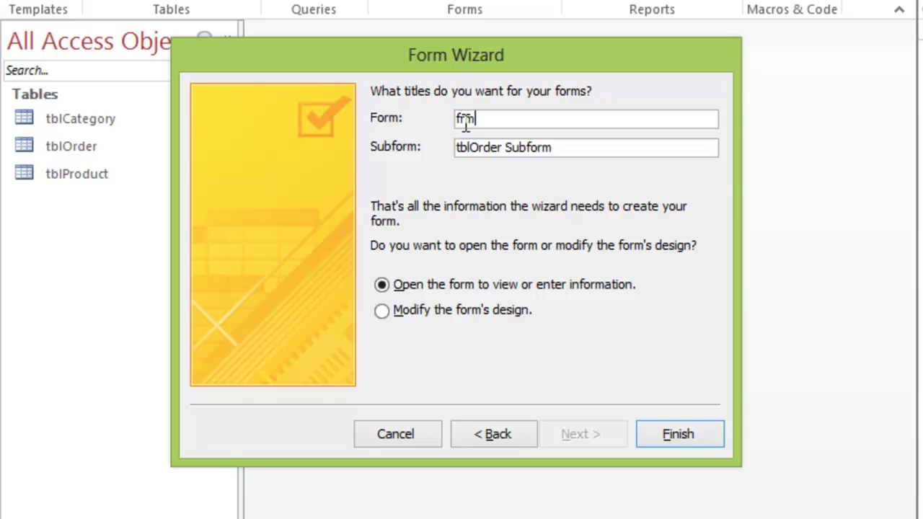
text(Product)
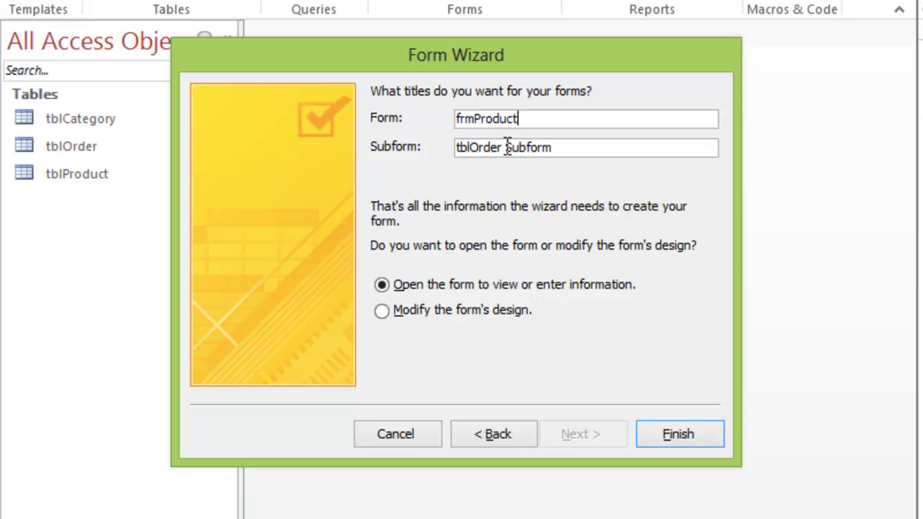
Title the subform frmSubOrder and finish the wizard, opening the form to view its data.
drag(507, 145, 430, 151)
text(fr)
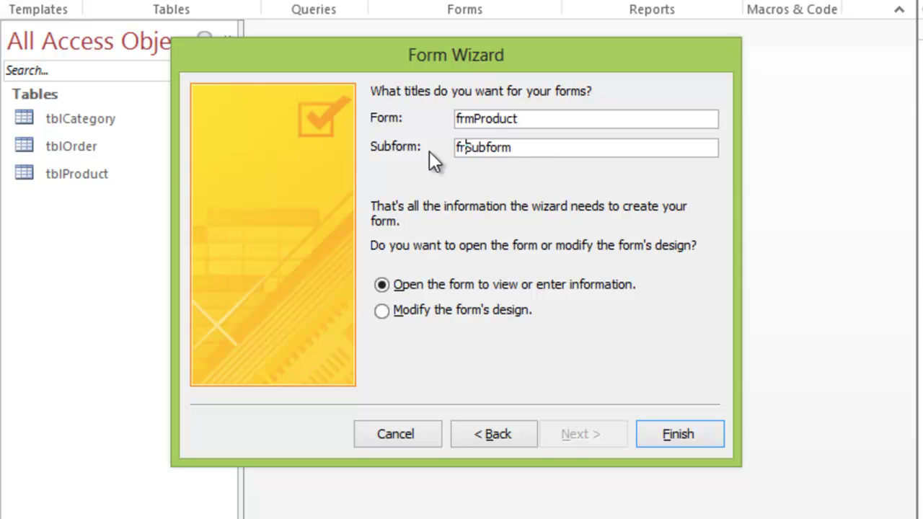
text(m)
click(541, 145)
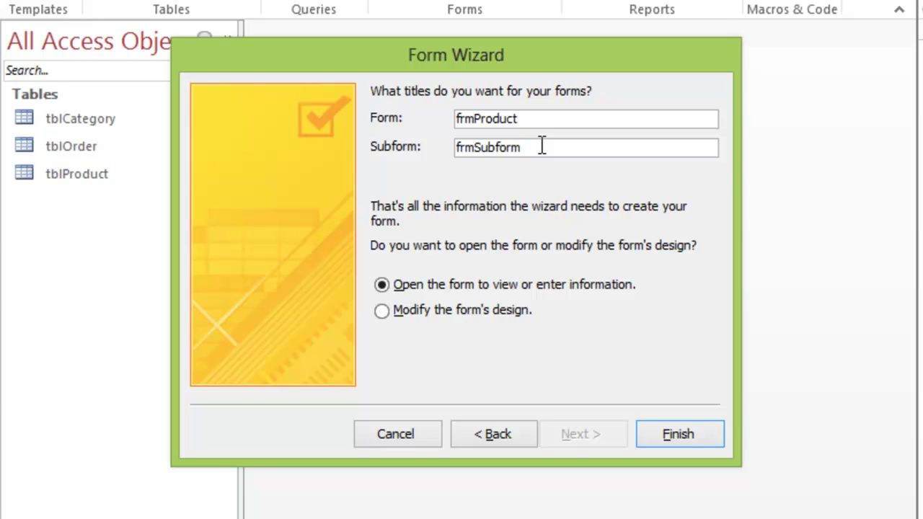
key(BackSpace)
key(BackSpace)
key(BackSpace)
key(BackSpace)
text(Order)
click(688, 430)
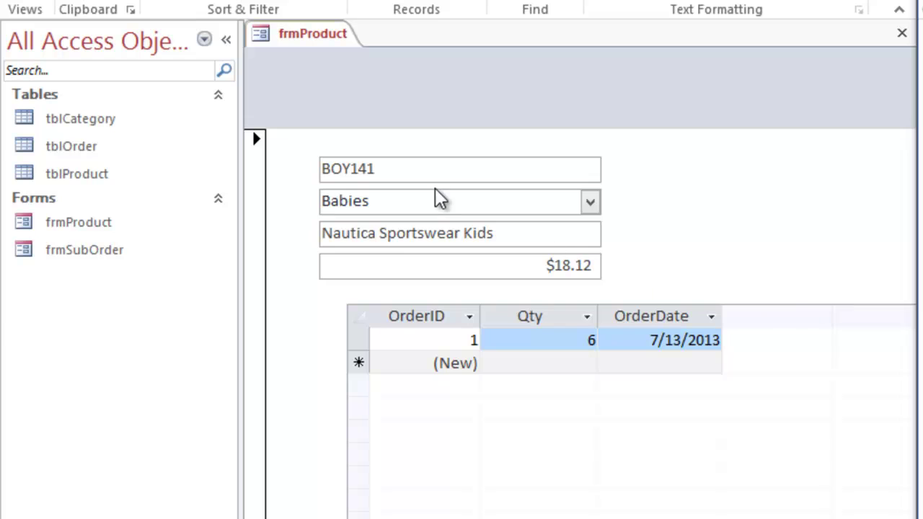
click(546, 392)
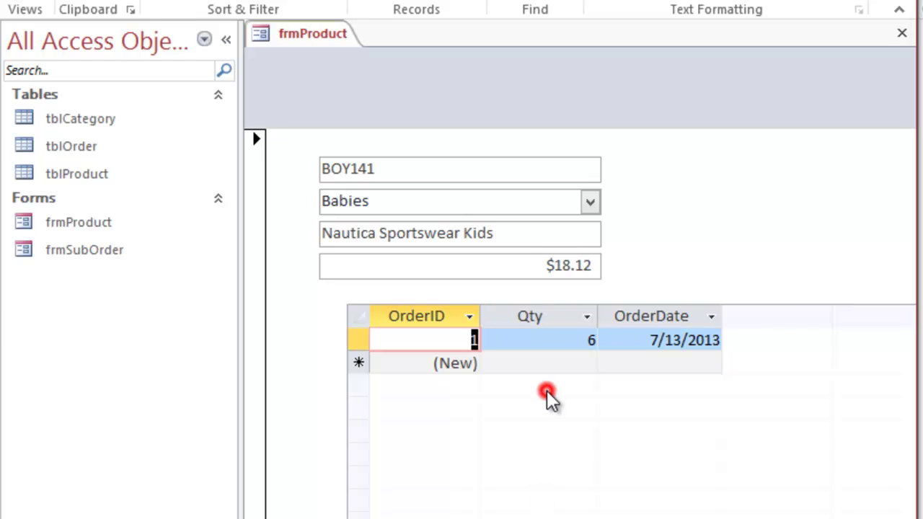
click(620, 196)
click(583, 402)
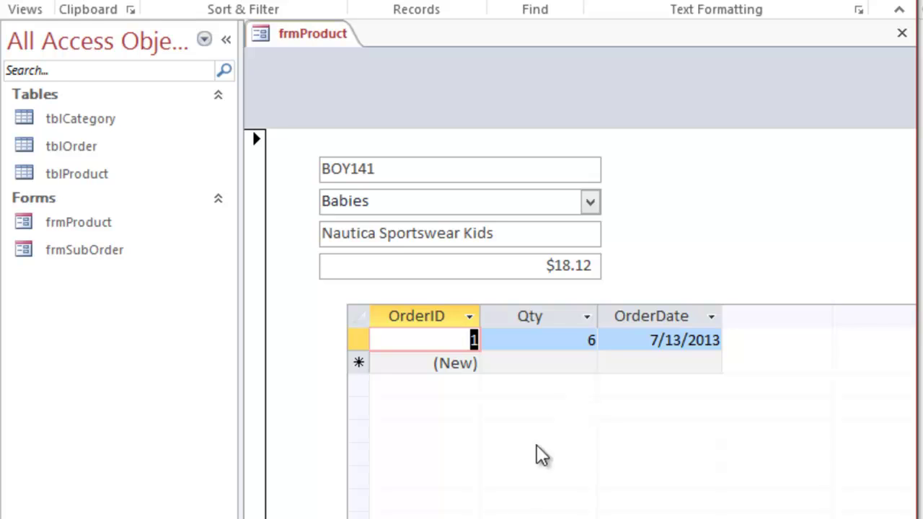
click(583, 482)
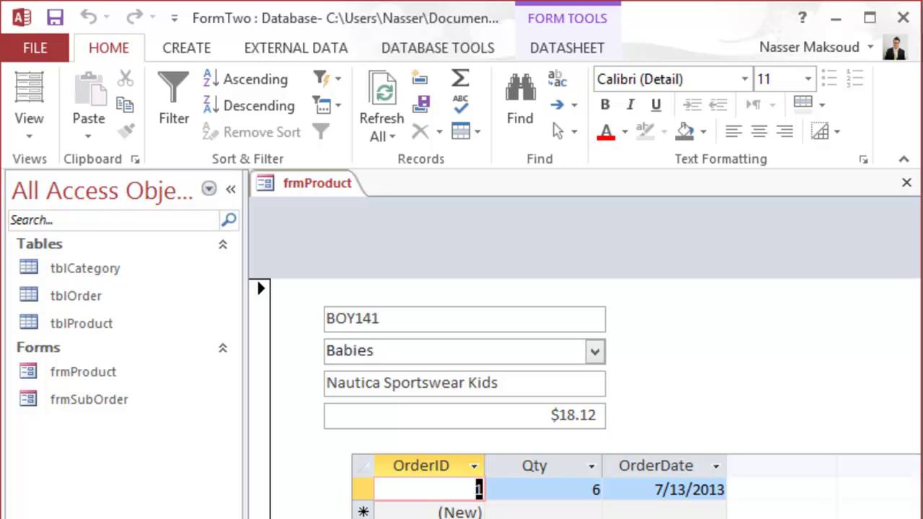
Switch the frmProduct form to Design View and close the Property Sheet.
click(32, 136)
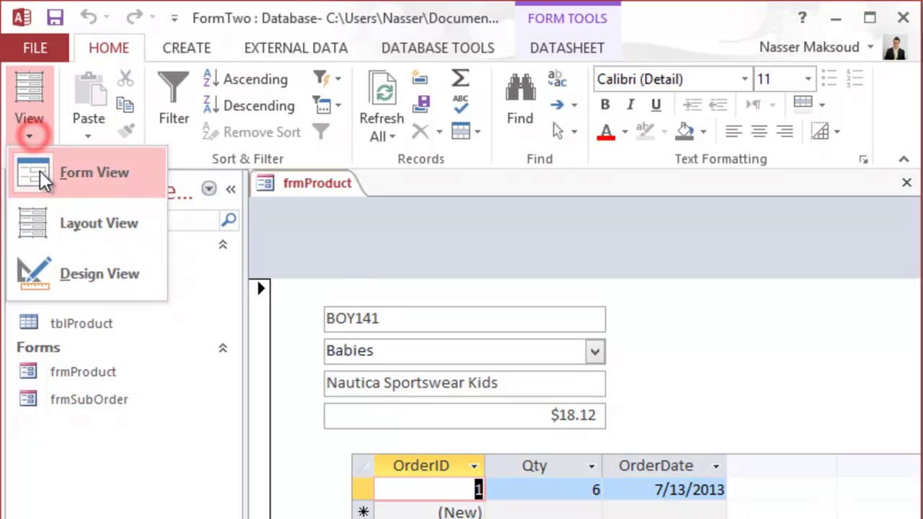
click(63, 274)
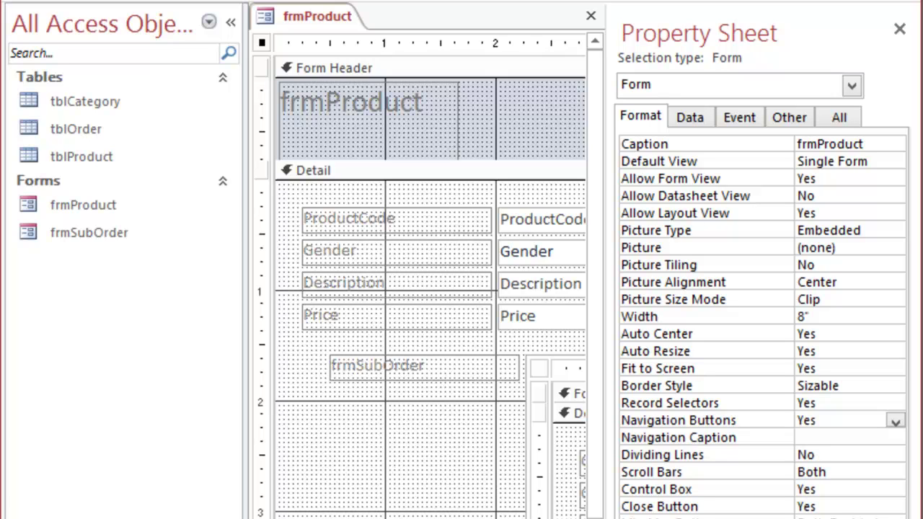
click(899, 29)
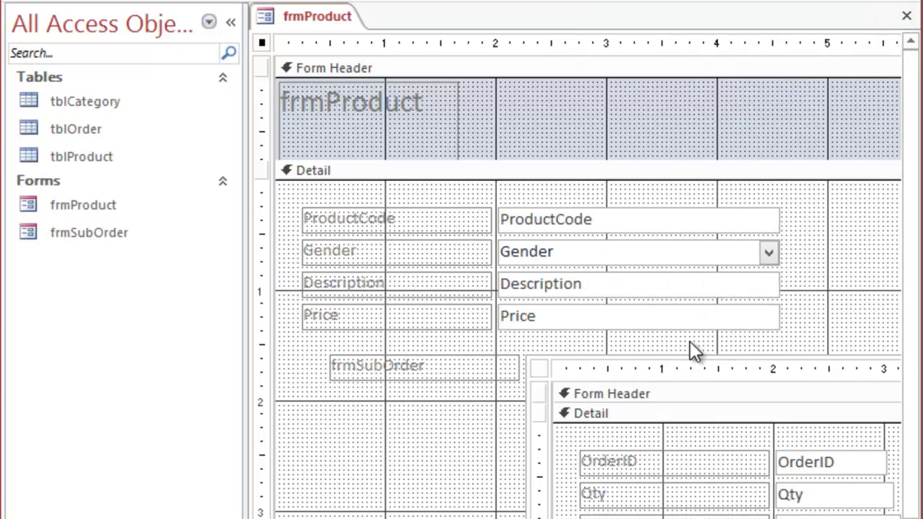
Examine the property settings of the frmSubOrder subform embedded in frmProduct and close the Property Sheet.
click(682, 369)
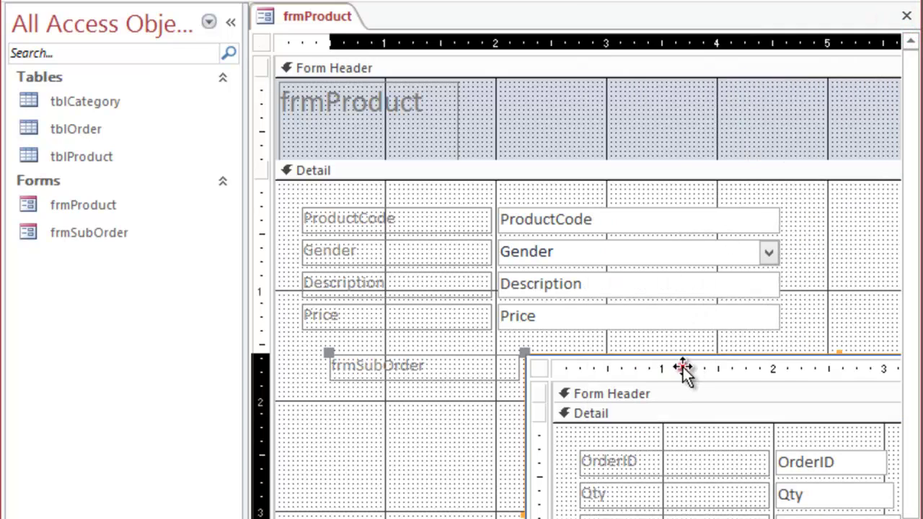
click(564, 43)
click(570, 38)
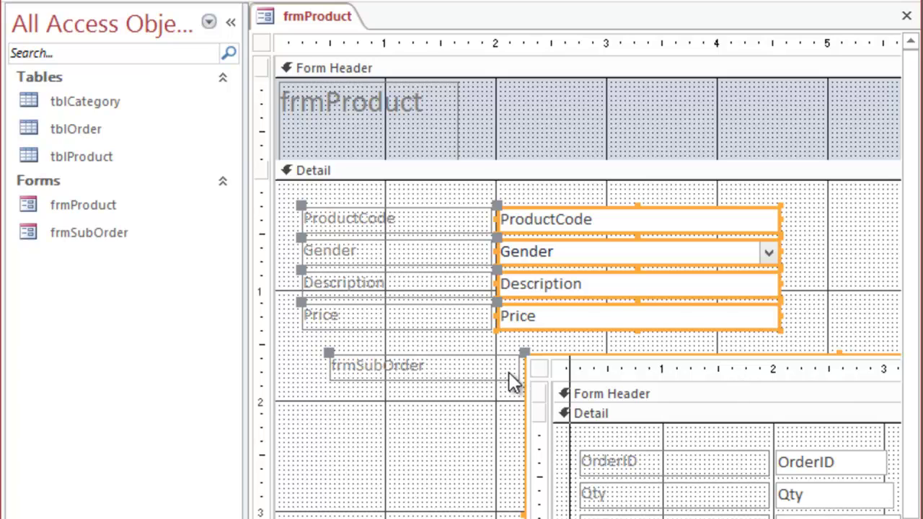
click(537, 368)
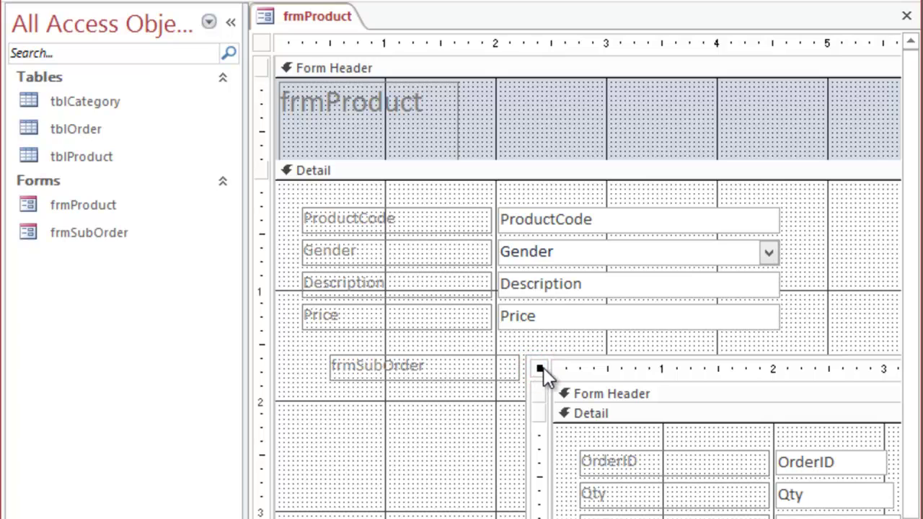
double_click(540, 369)
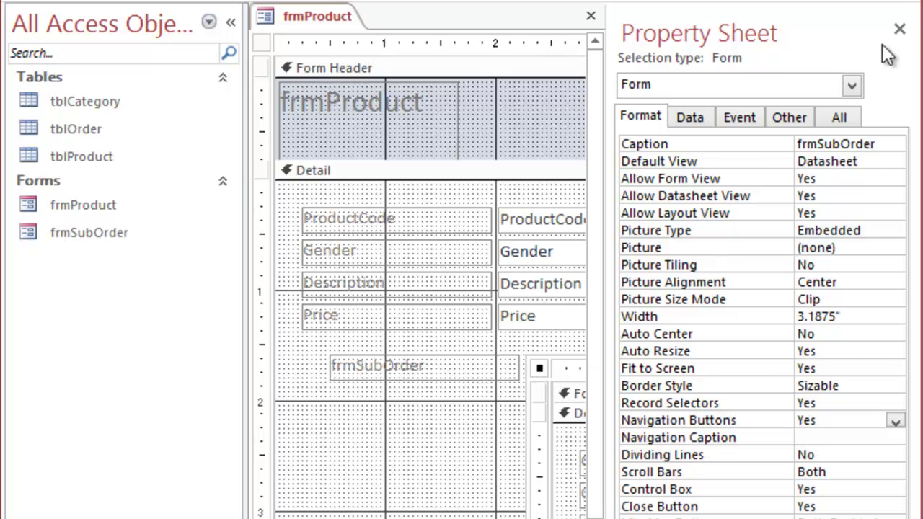
click(900, 29)
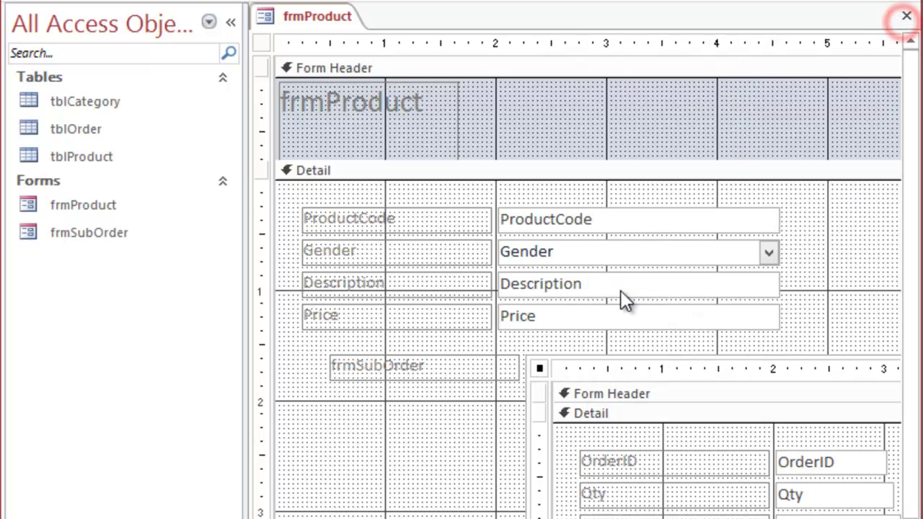
double_click(540, 370)
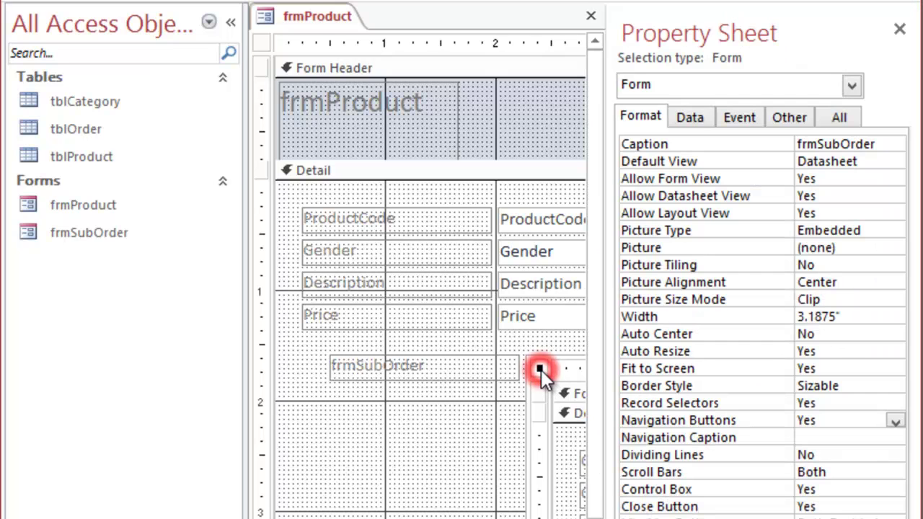
click(898, 31)
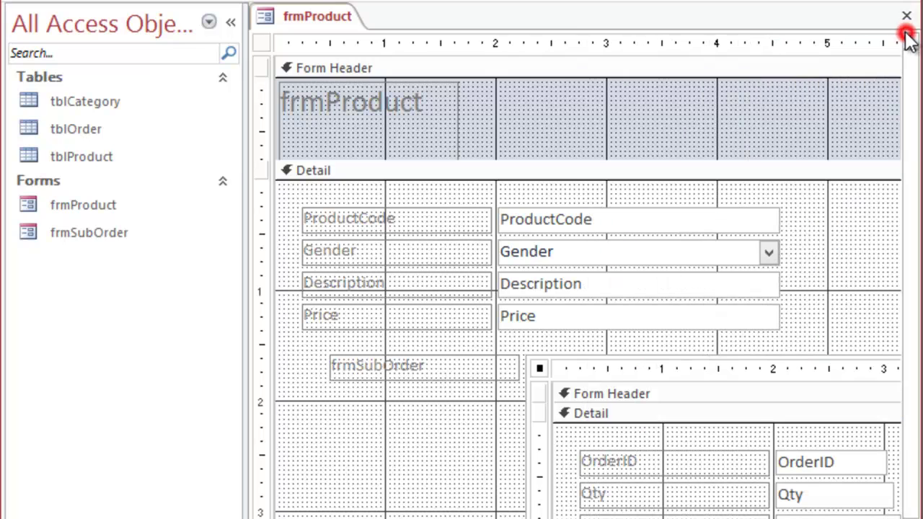
View the main form's properties and the list of its selectable objects, closing the Property Sheet again.
click(265, 44)
double_click(265, 43)
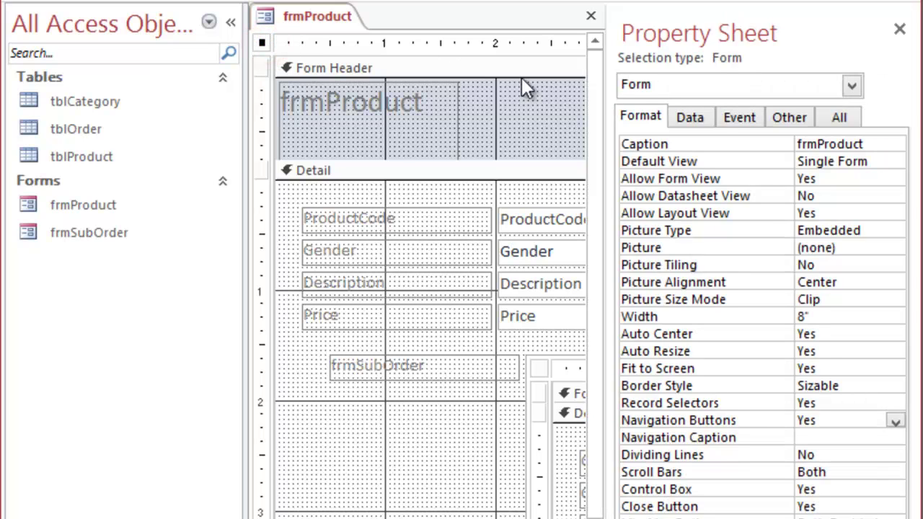
click(852, 85)
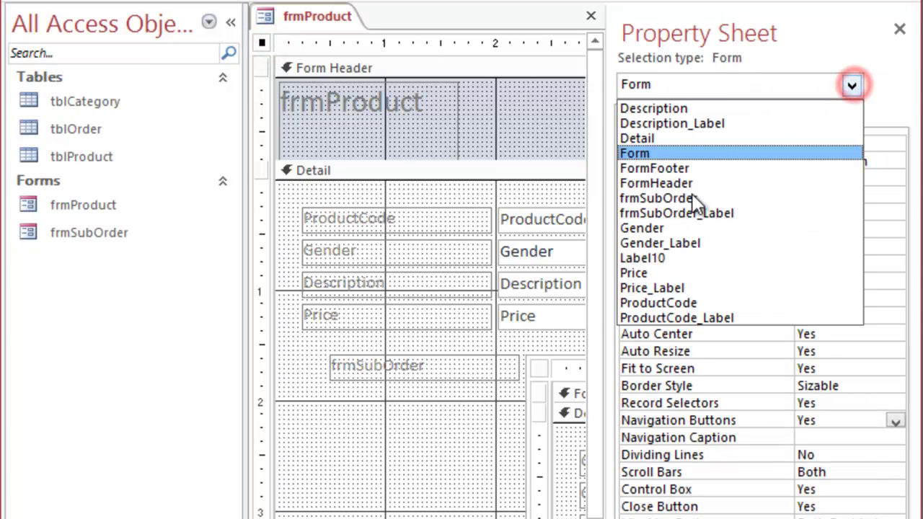
click(900, 29)
click(900, 29)
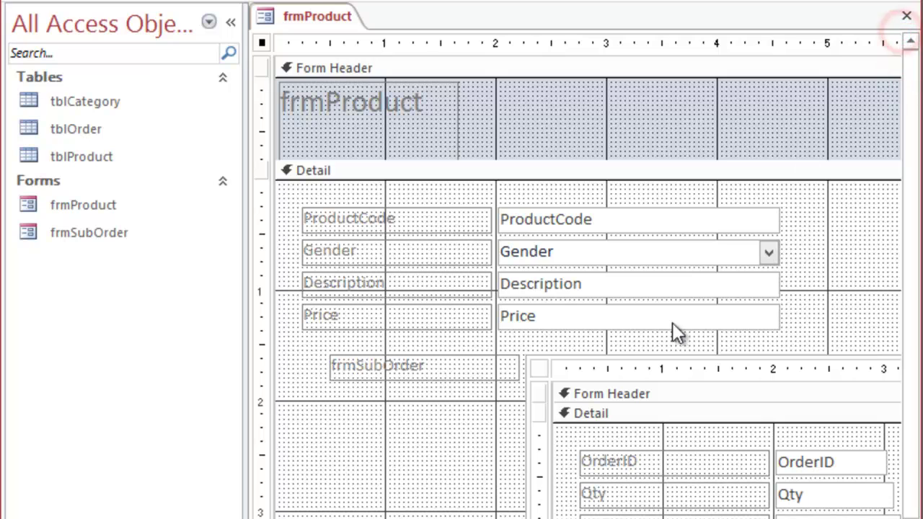
Set the Navigation Buttons property of the embedded frmSubOrder subform to No.
click(537, 365)
click(538, 368)
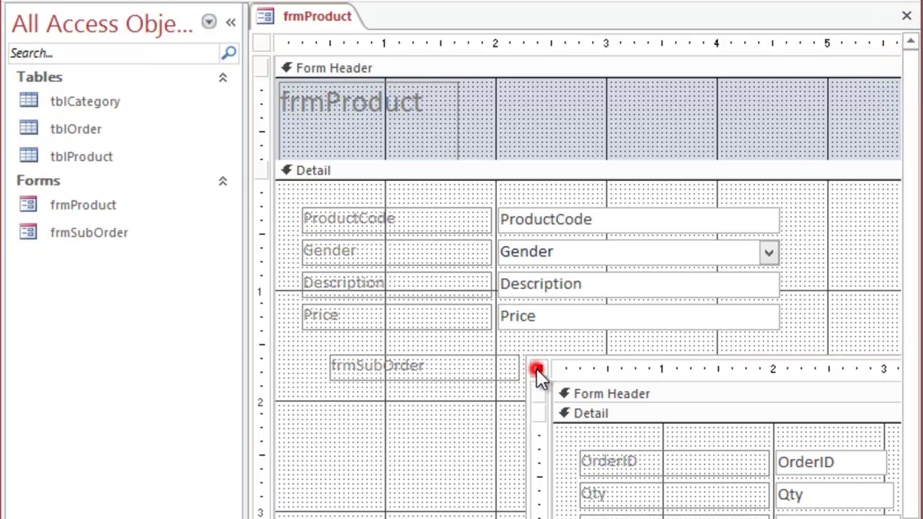
click(538, 370)
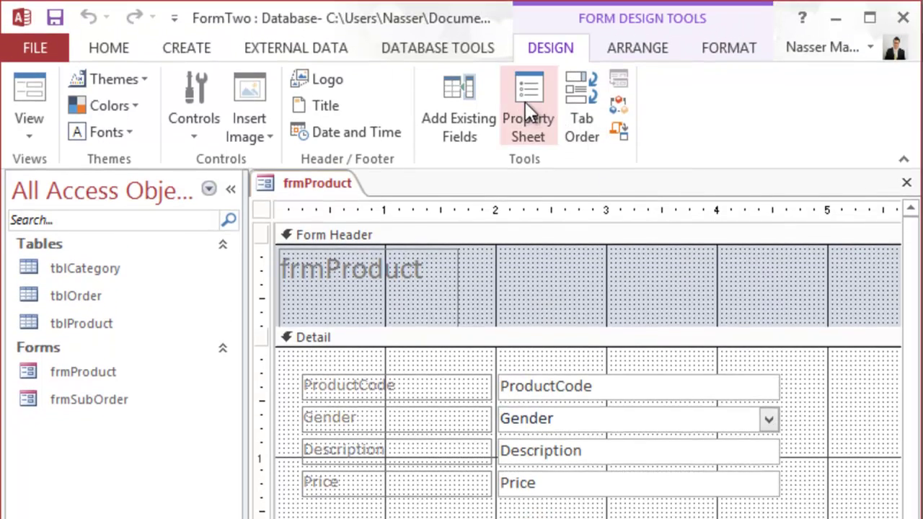
click(525, 102)
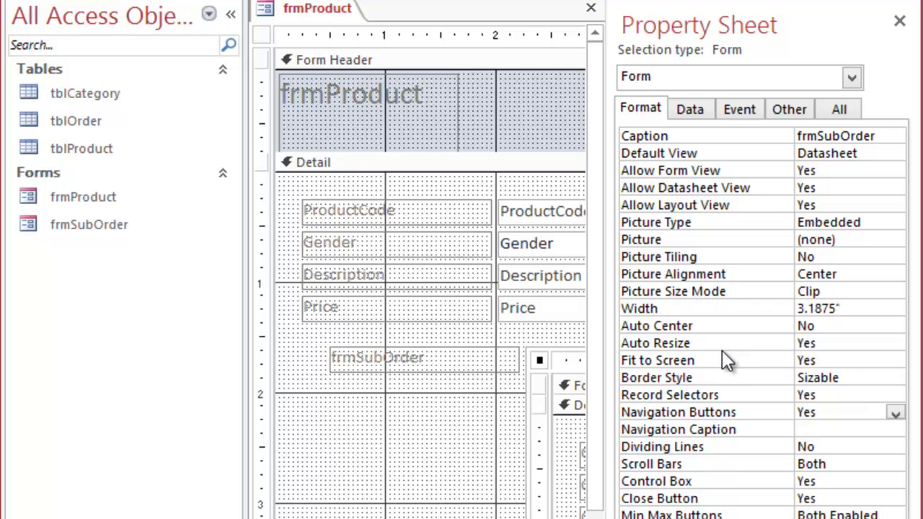
click(823, 410)
click(895, 415)
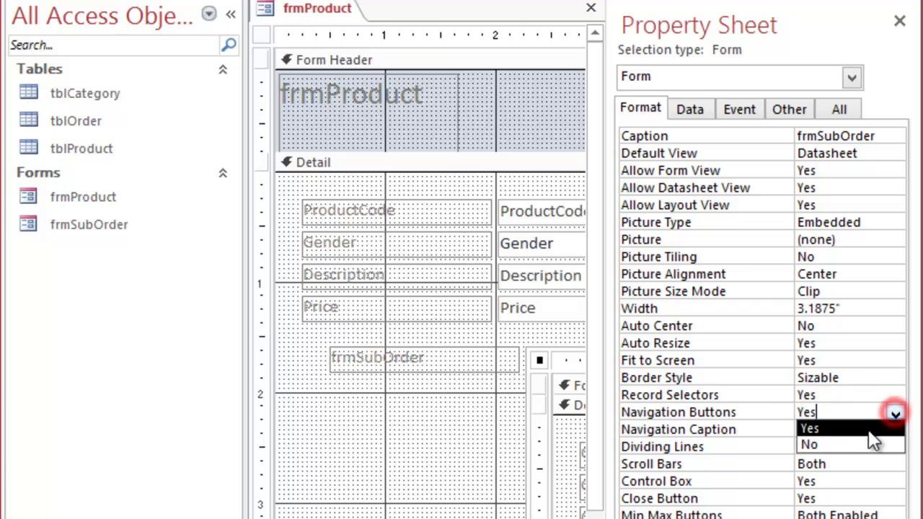
click(862, 443)
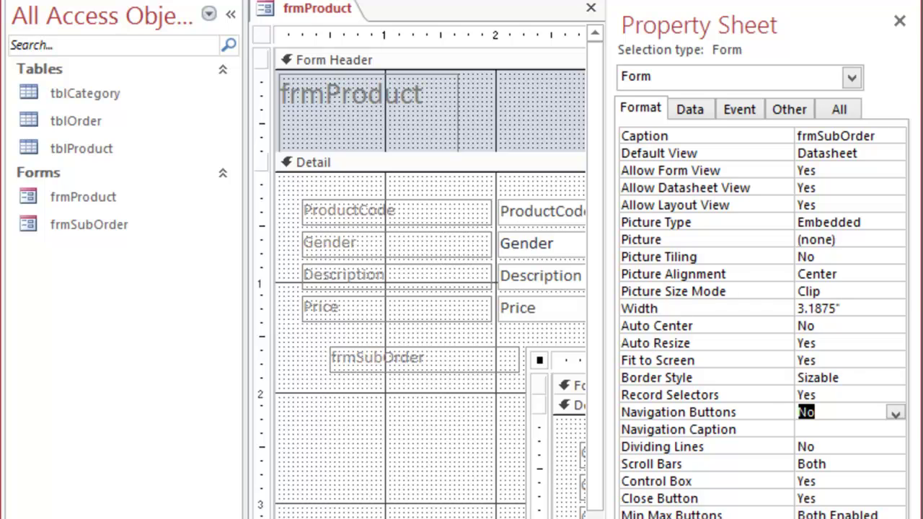
Display frmProduct in Form View and browse forward through the product records with their orders.
key(F5)
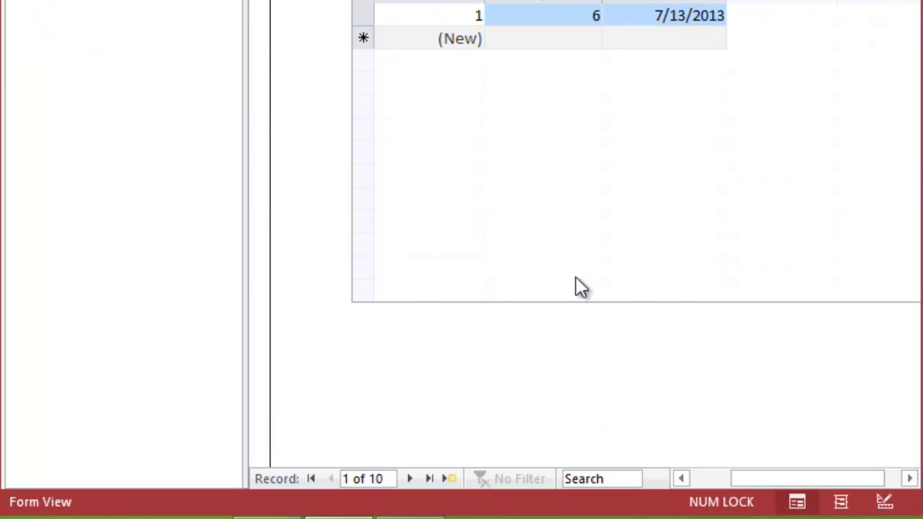
click(410, 479)
click(409, 474)
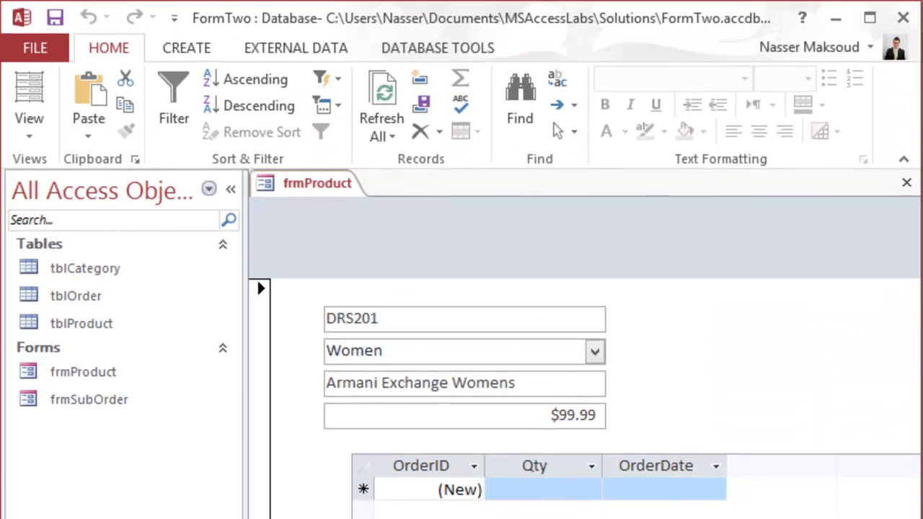
click(409, 474)
click(409, 474)
click(409, 518)
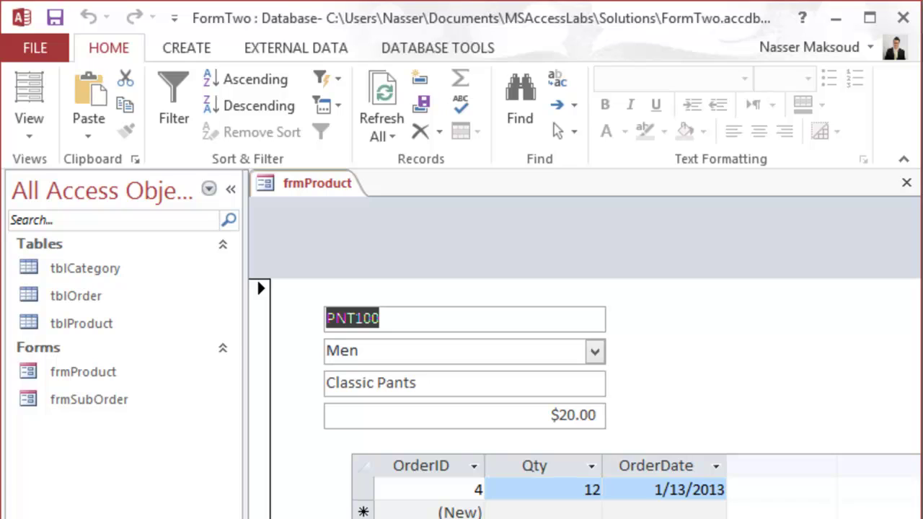
click(409, 518)
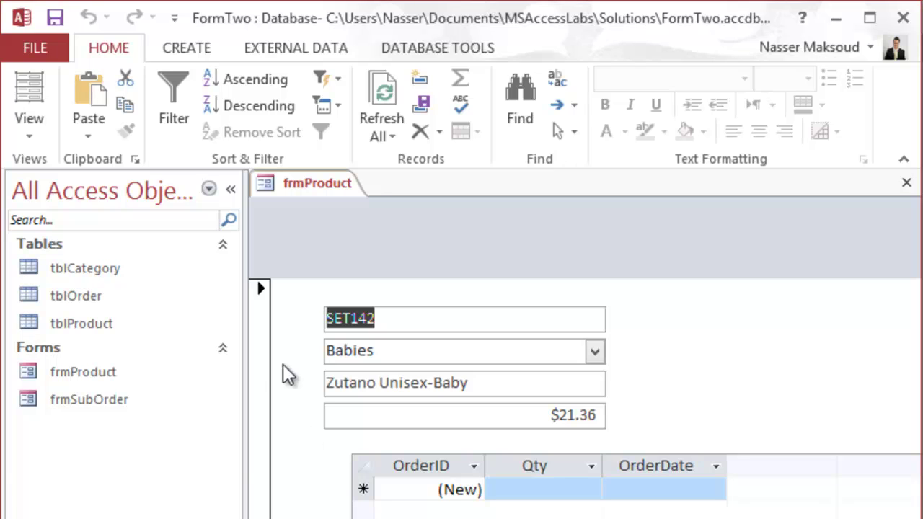
Return frmProduct to Design View and close the Property Sheet.
click(42, 142)
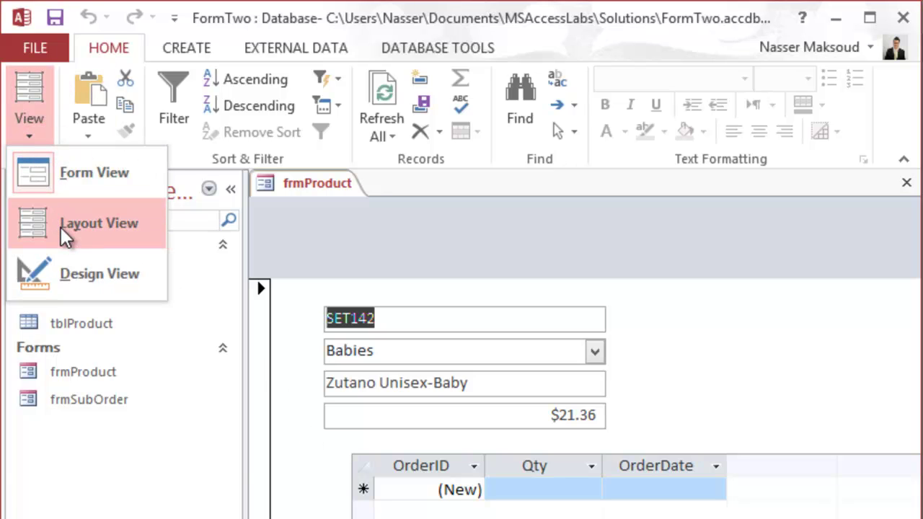
click(78, 270)
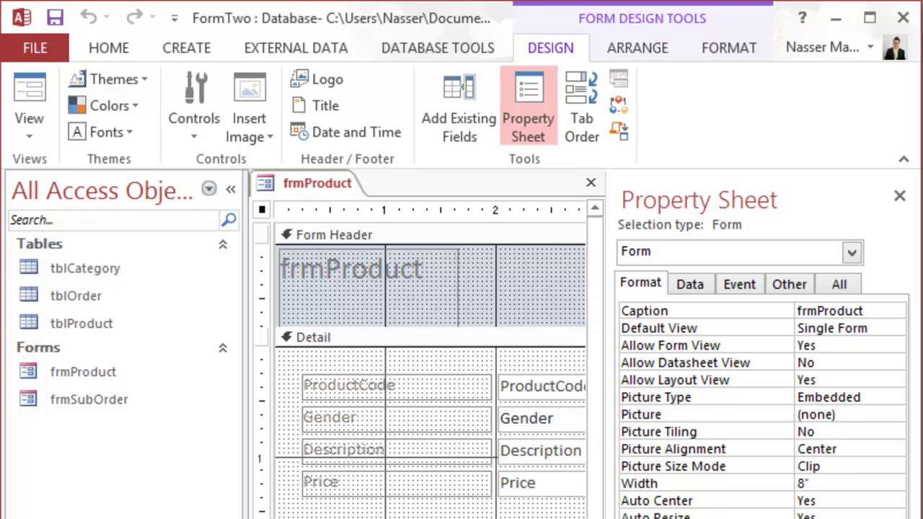
click(899, 195)
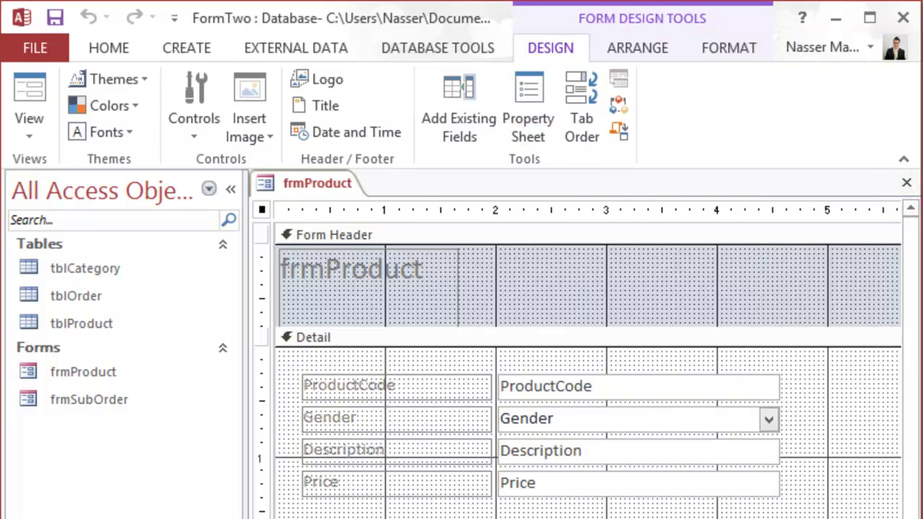
Shrink the frmSubOrder subform control to about 3.5 by 2 inches and display the form in Form View.
scroll(588, 382, right, 5)
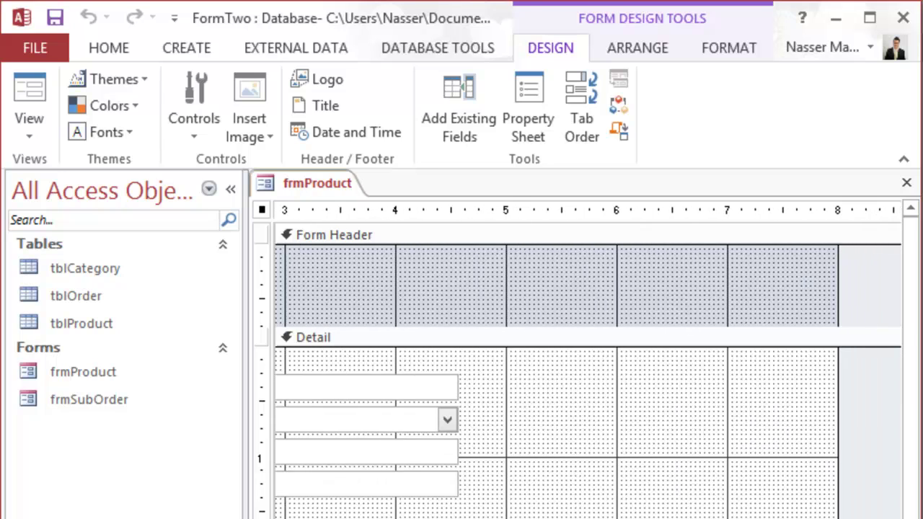
click(678, 517)
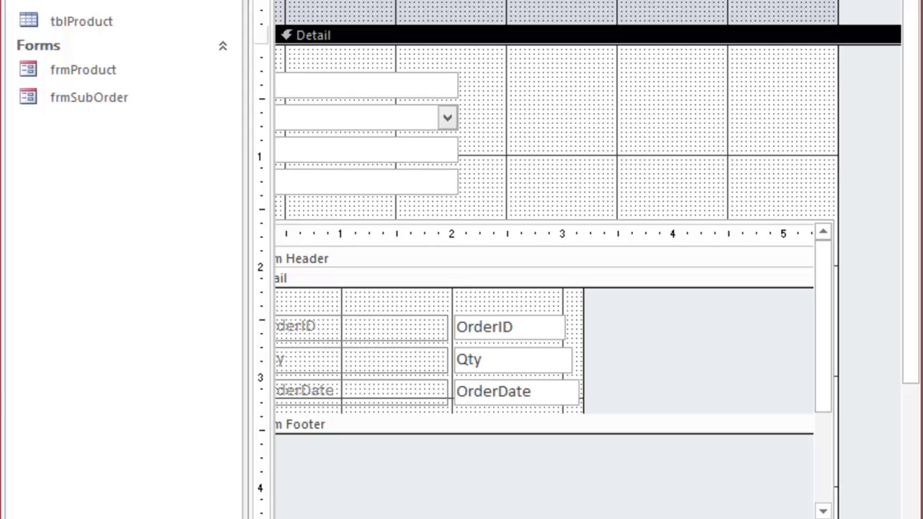
click(830, 486)
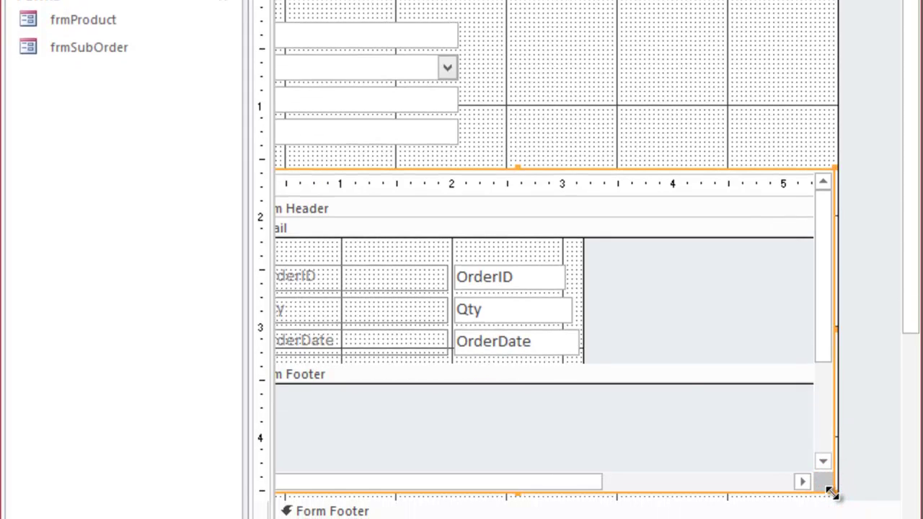
drag(833, 490, 631, 415)
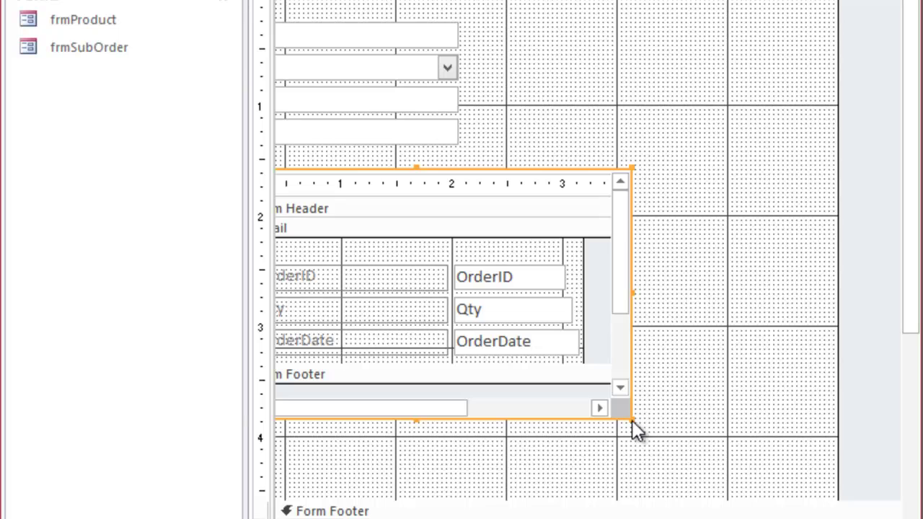
drag(632, 419, 589, 385)
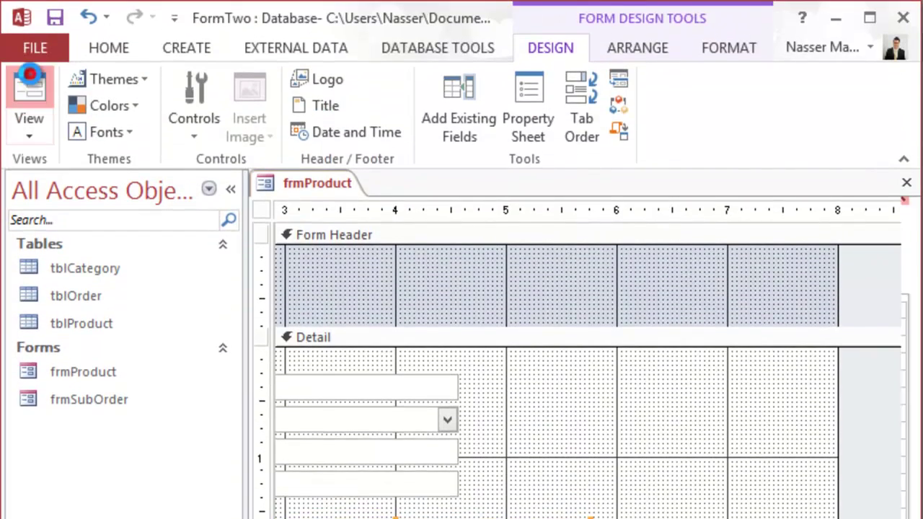
click(35, 80)
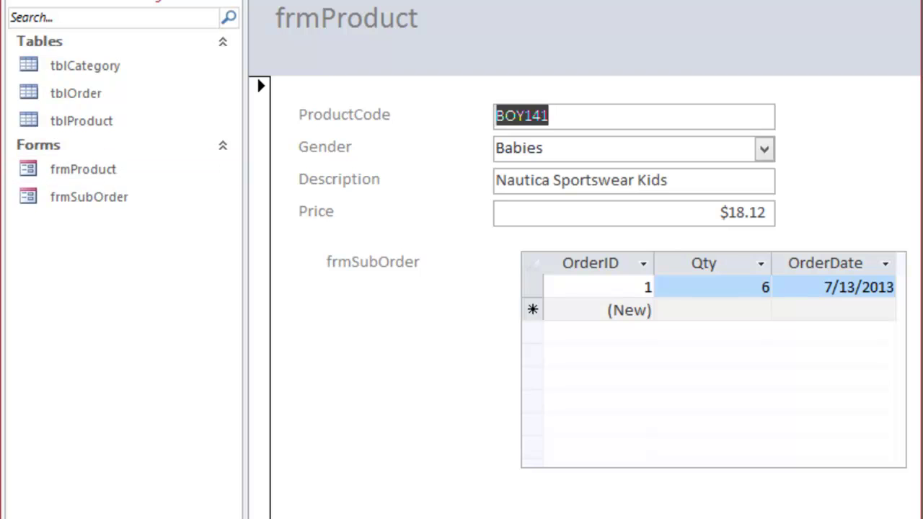
Return to Design View and delete the frmSubOrder label beside the subform.
click(29, 0)
click(64, 72)
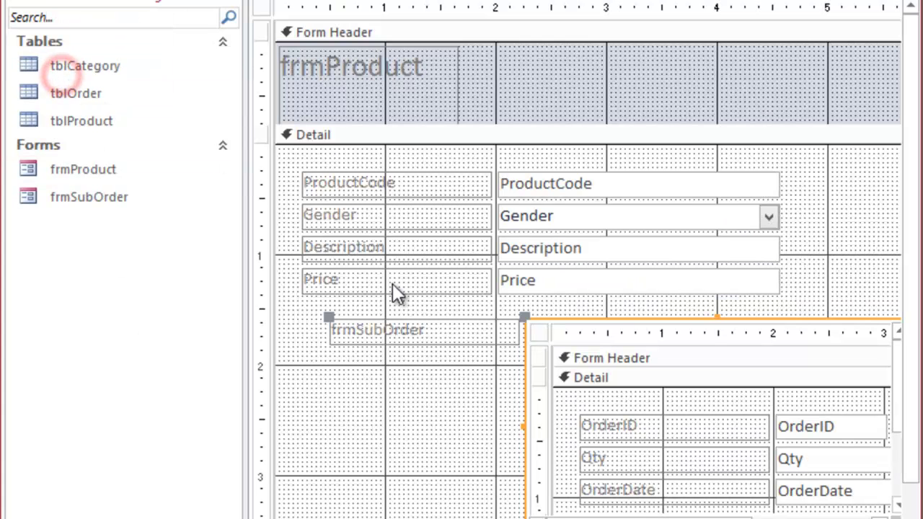
click(402, 329)
key(Delete)
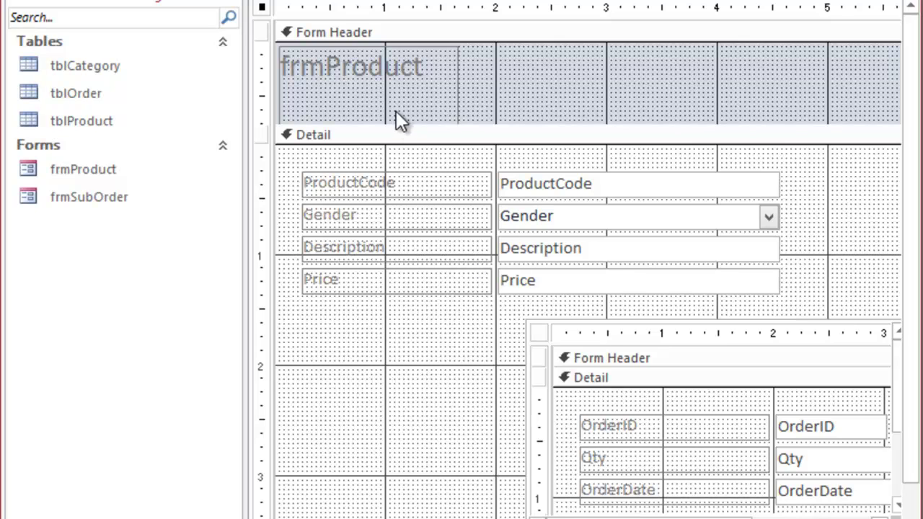
Change the form header title to "Products and Orders".
click(371, 78)
click(367, 68)
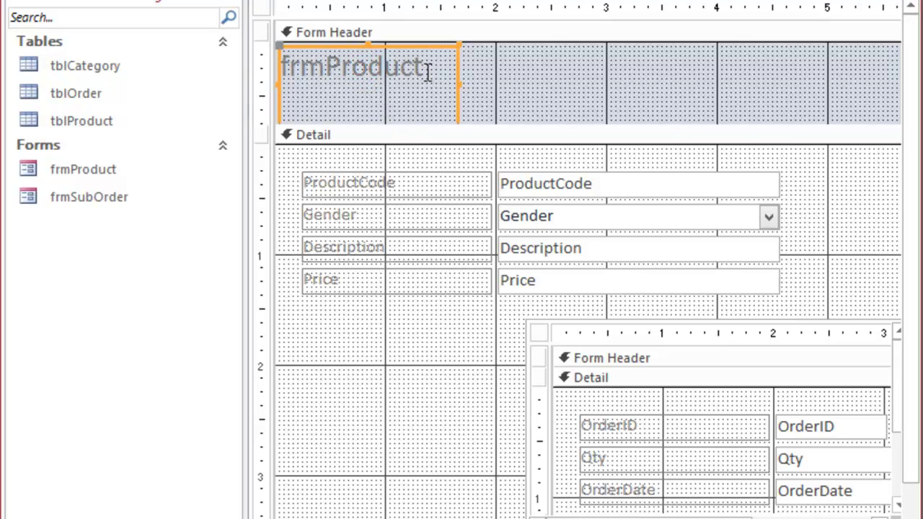
double_click(426, 68)
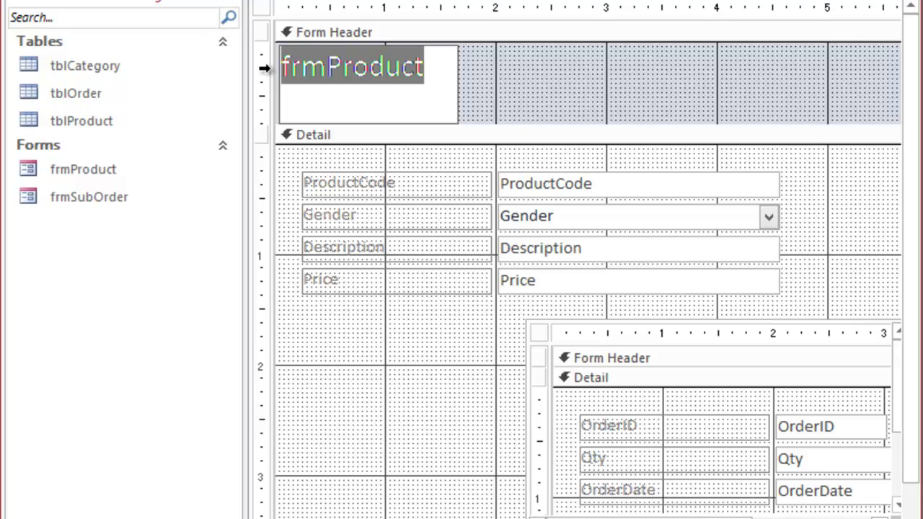
click(326, 72)
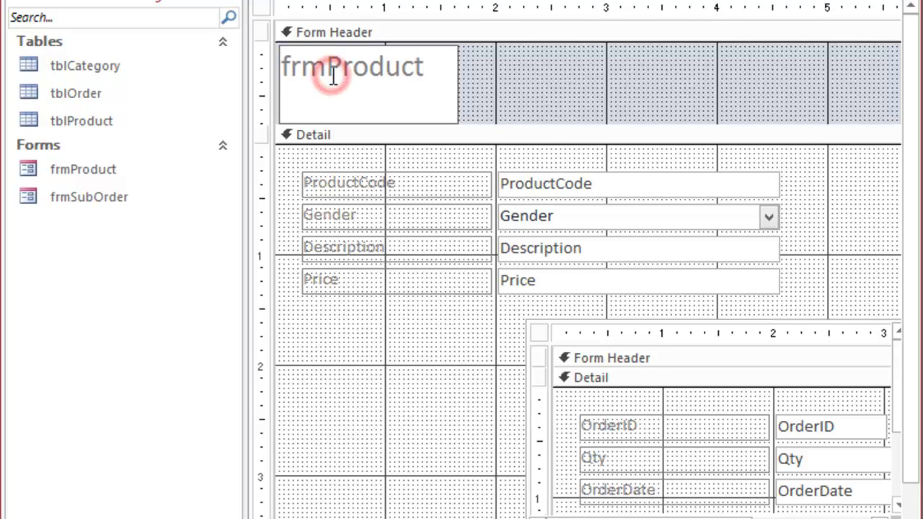
key(BackSpace)
key(BackSpace)
key(BackSpace)
click(426, 59)
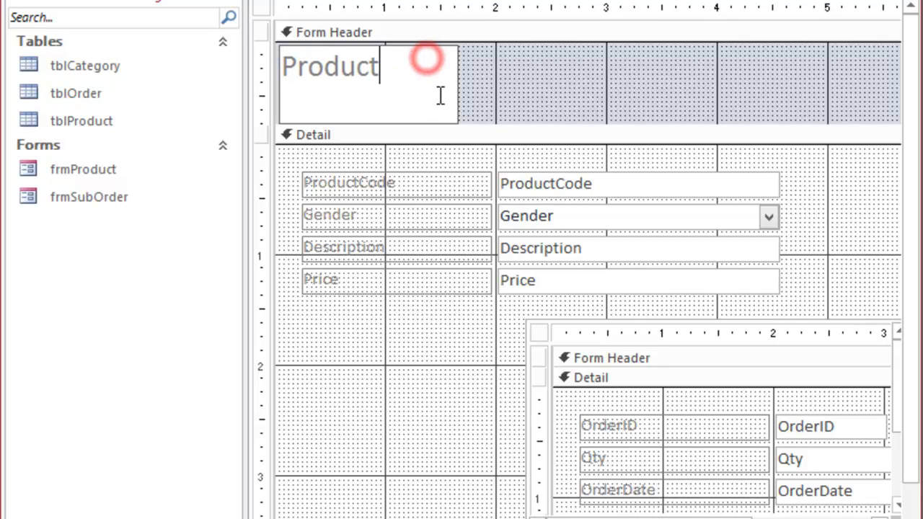
text(s and )
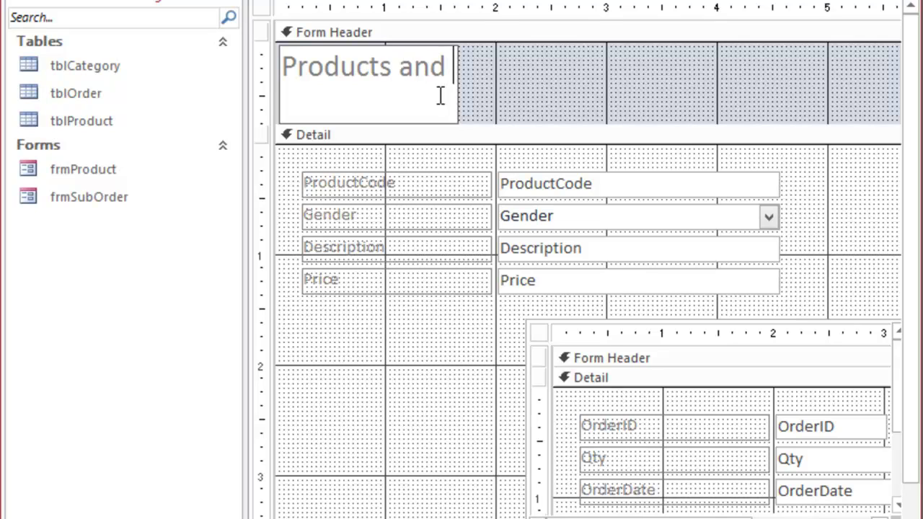
text(Orders)
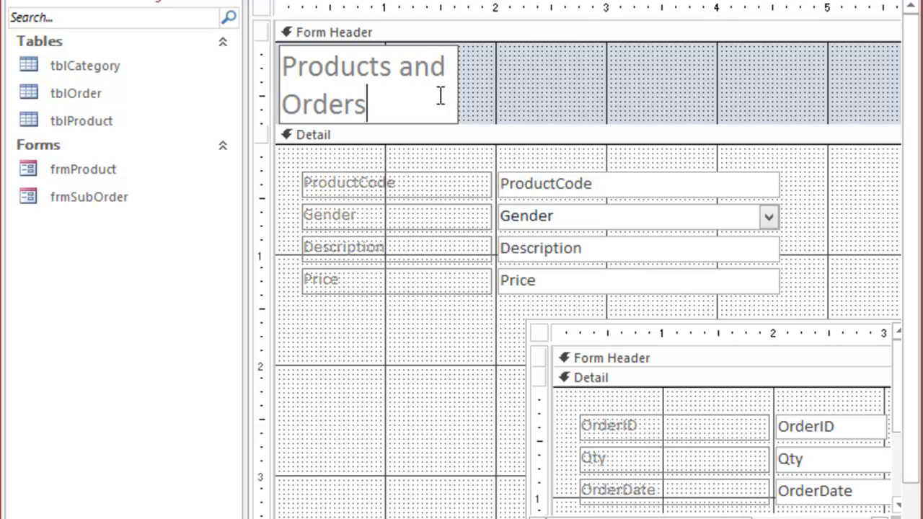
click(451, 86)
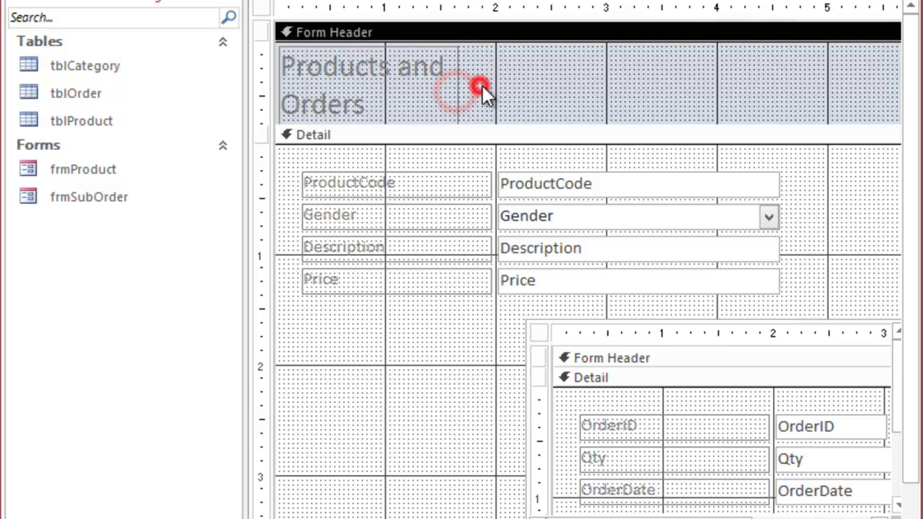
Widen the header title label to about 2.5 inches so the text fits on one line.
click(455, 84)
drag(458, 86, 551, 87)
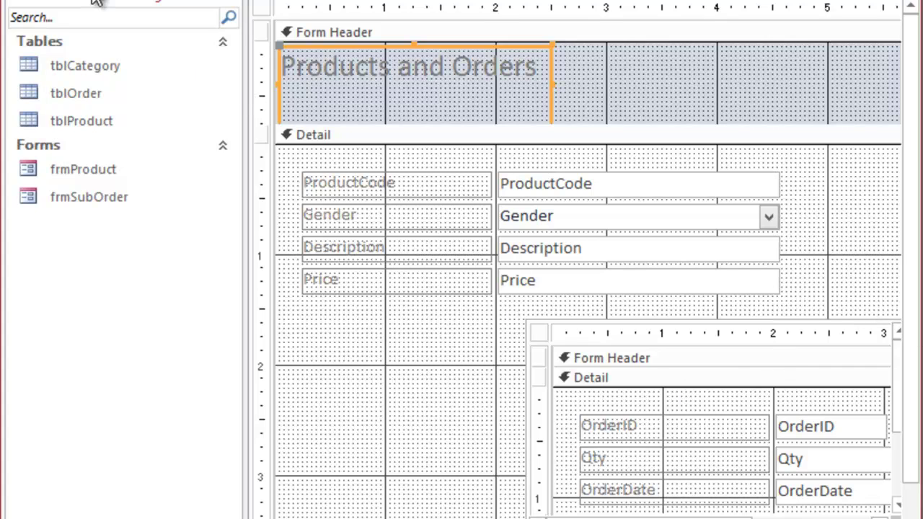
click(30, 1)
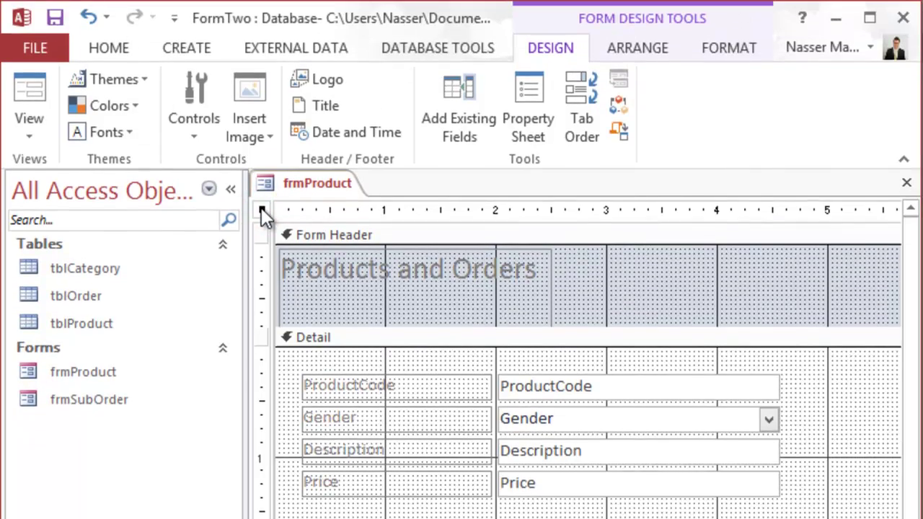
Set the form's Navigation Buttons property to No and look over the form in Form View.
double_click(261, 209)
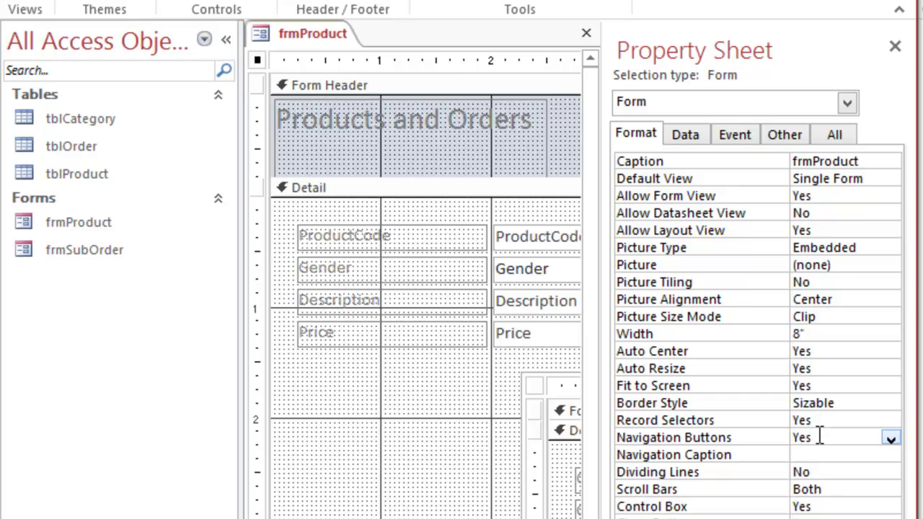
click(818, 436)
click(891, 439)
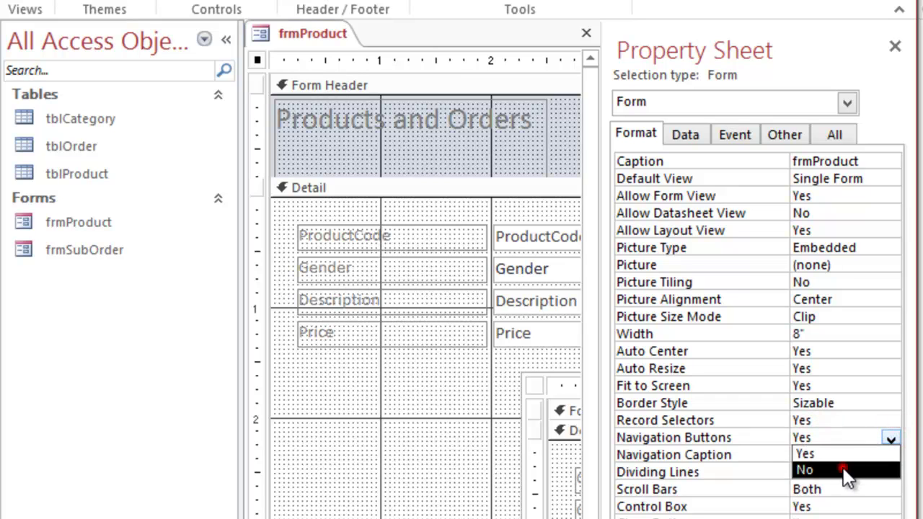
click(843, 469)
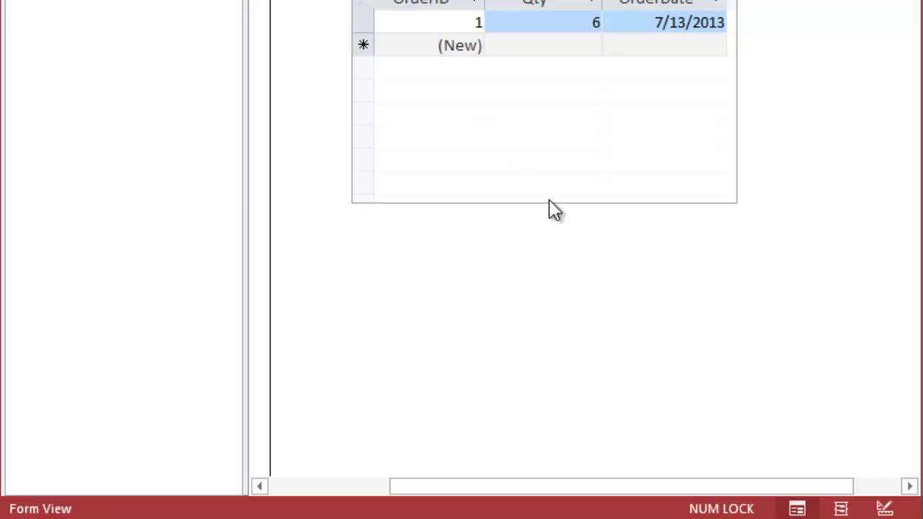
drag(610, 488, 428, 450)
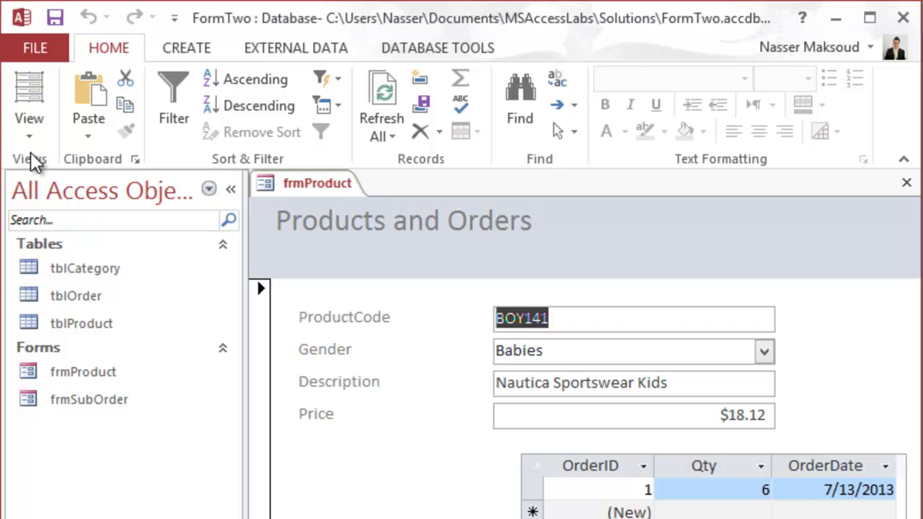
In Design View, open the Form Footer section to about 0.5 inch high and close the Property Sheet.
click(32, 137)
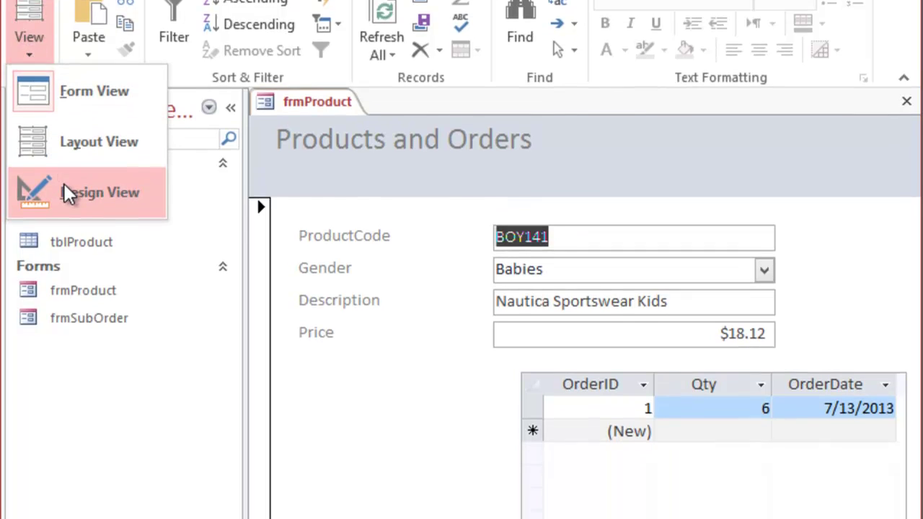
click(69, 190)
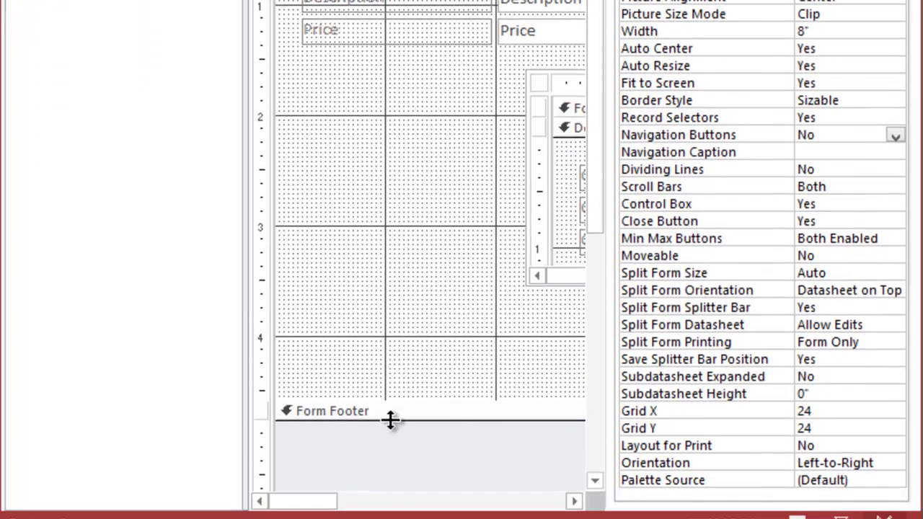
drag(393, 422, 407, 480)
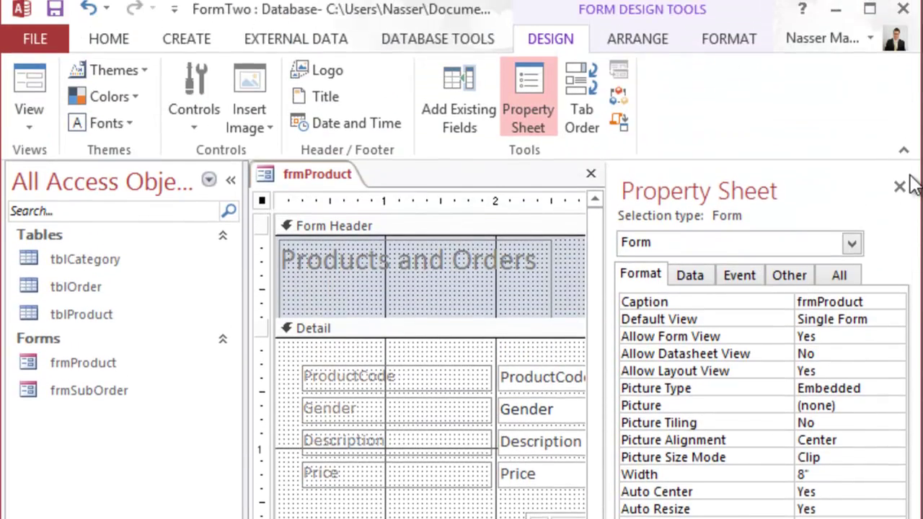
click(901, 185)
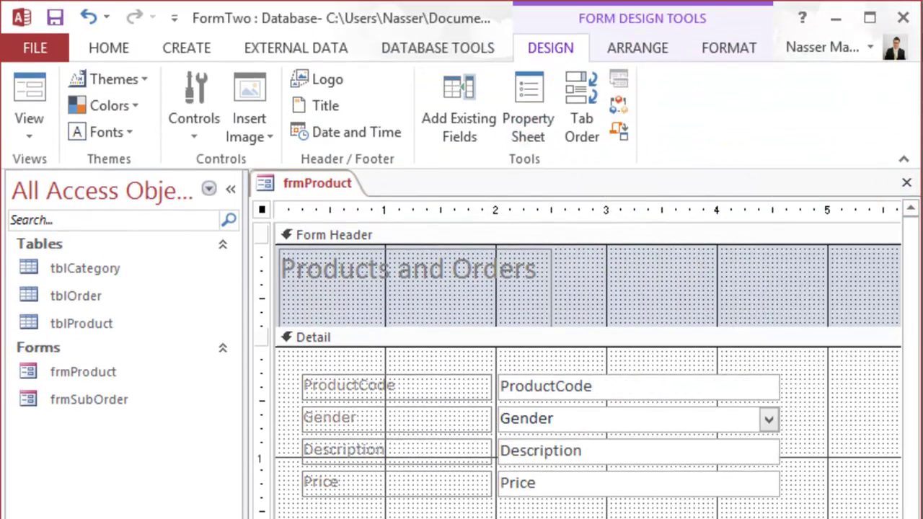
Shorten the Detail section to about 3.6 inches and move the order subform about 1.7 inches left beneath the product fields.
click(313, 337)
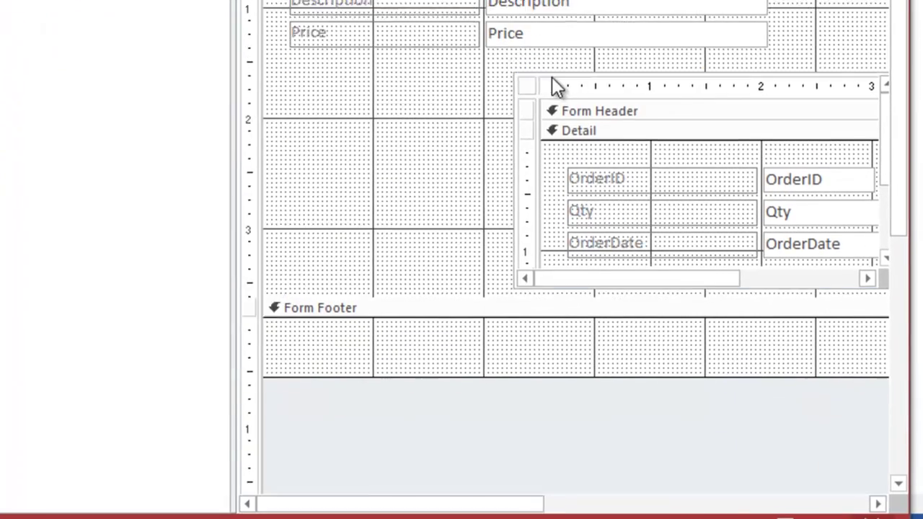
click(552, 62)
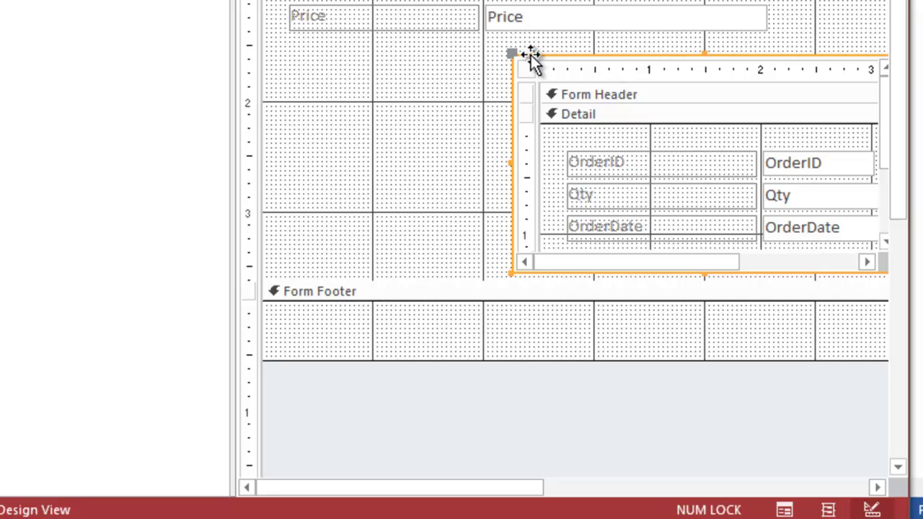
drag(540, 56, 345, 41)
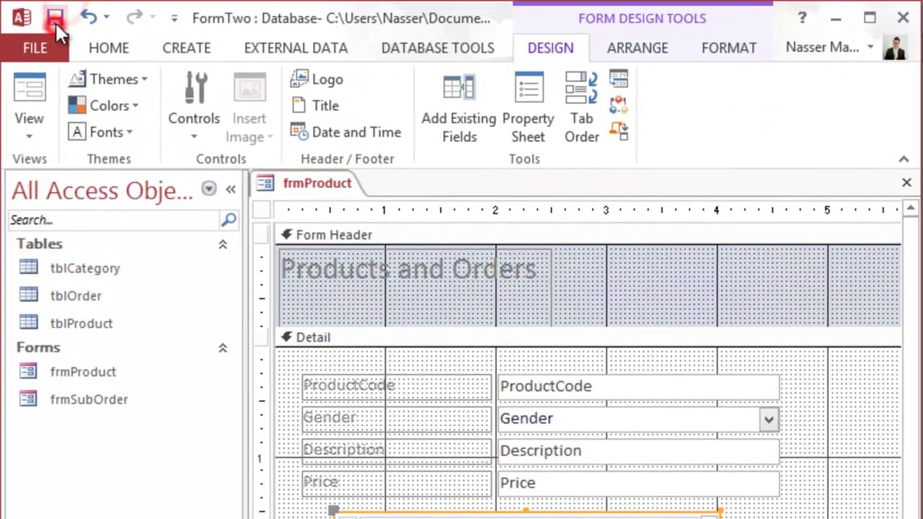
Save frmProduct, check its layout in Form View and return to Design View.
click(35, 86)
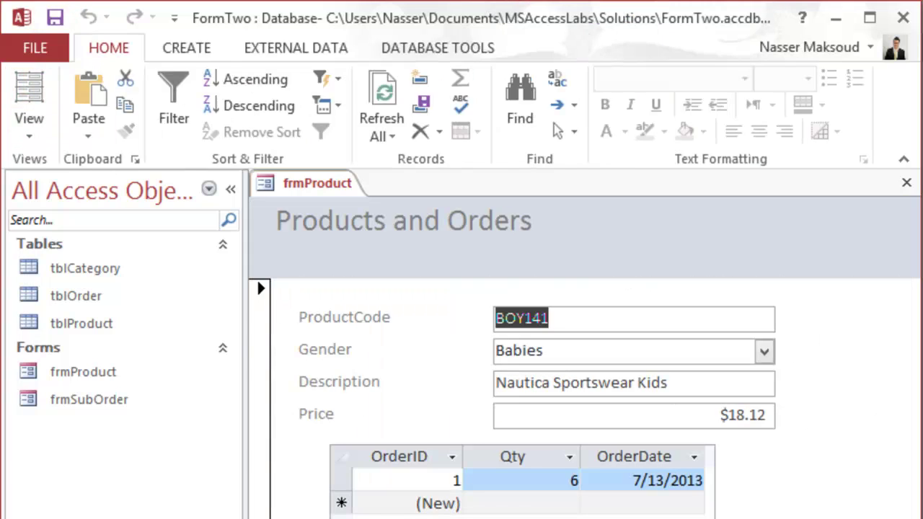
click(37, 135)
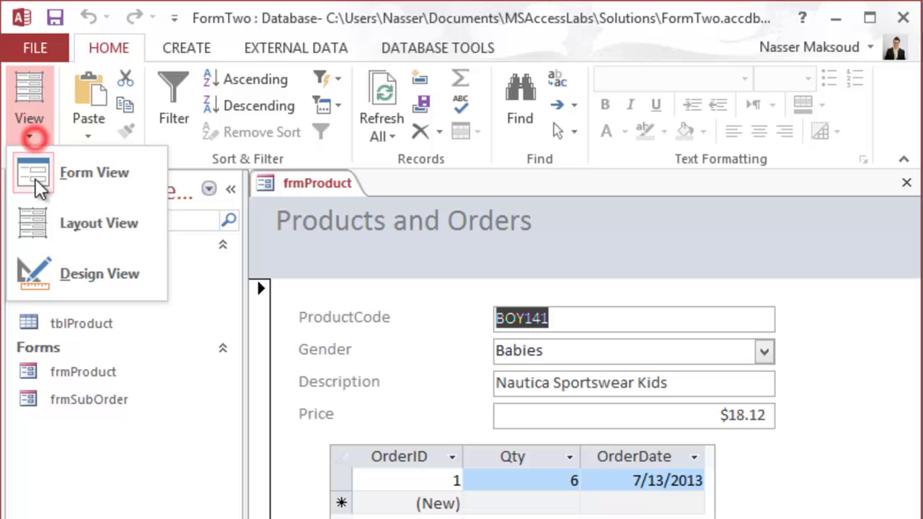
click(51, 267)
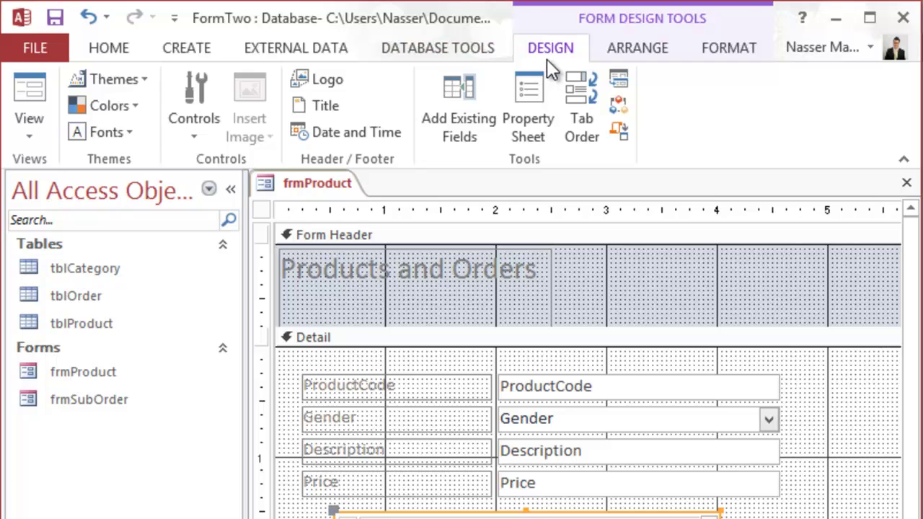
Add a command button at the left of the form footer with the Go To Previous Record action and the Go To Previous picture.
click(189, 124)
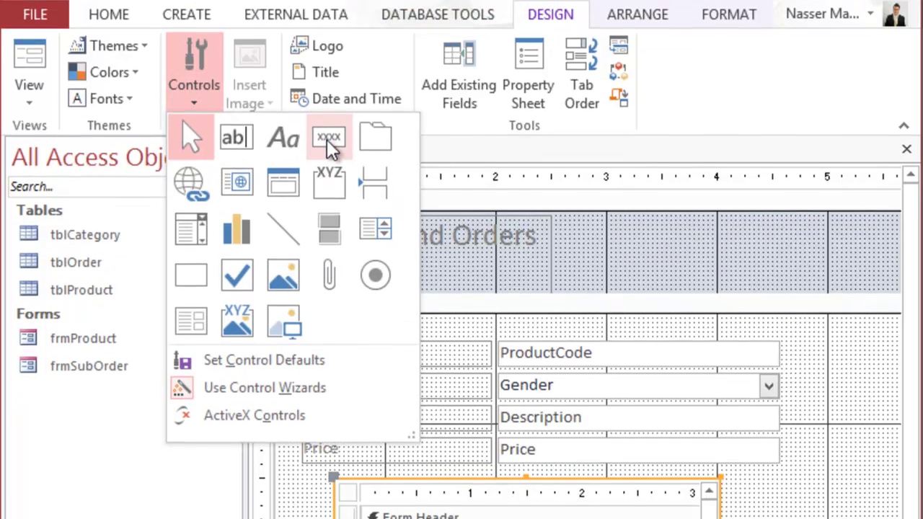
click(329, 170)
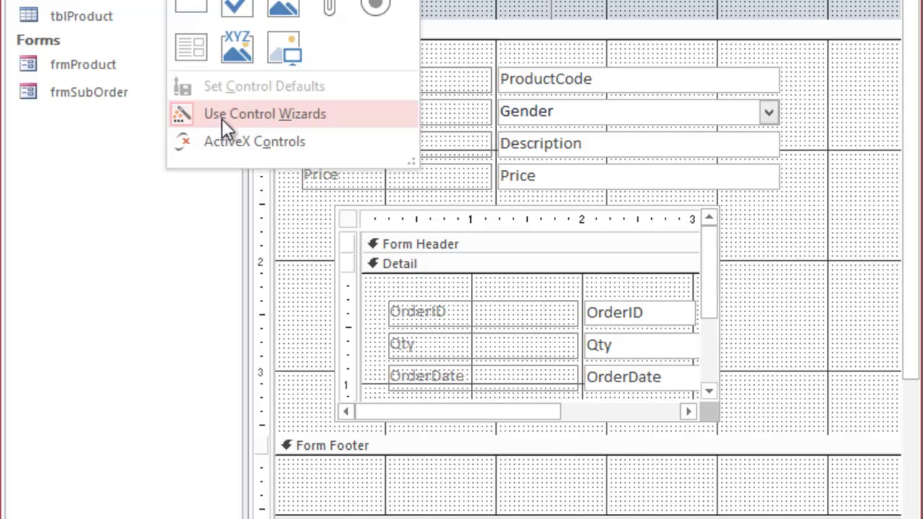
drag(306, 469, 384, 503)
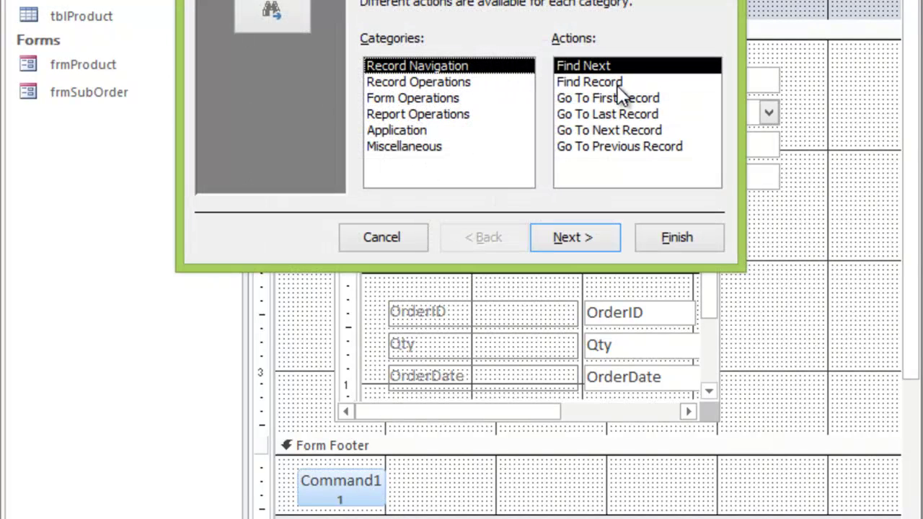
click(636, 145)
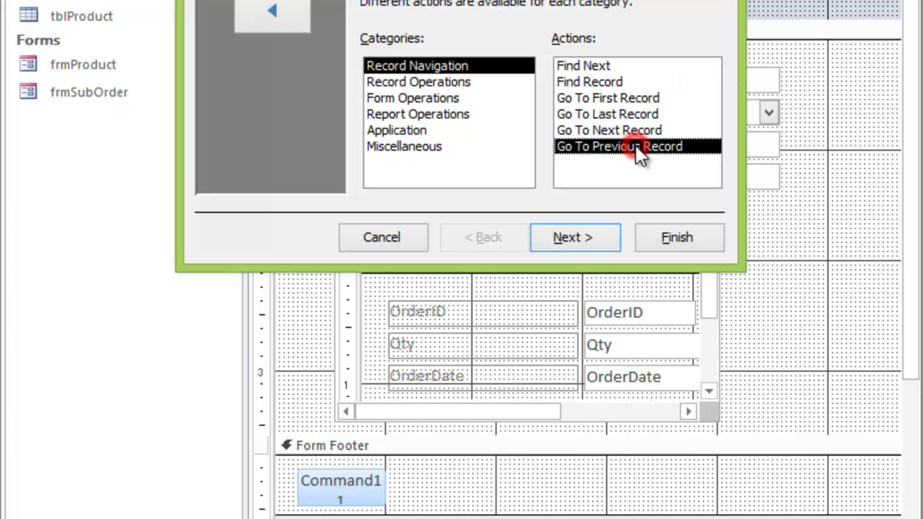
click(573, 237)
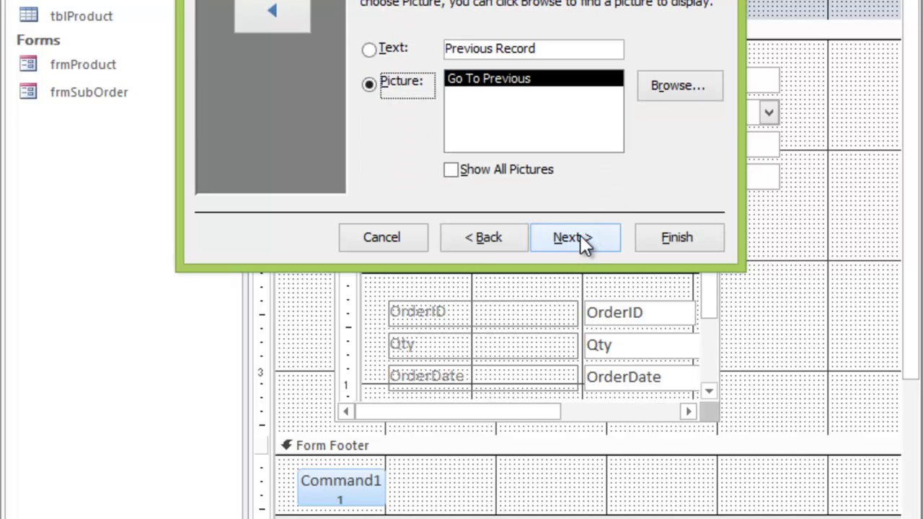
click(576, 238)
click(678, 238)
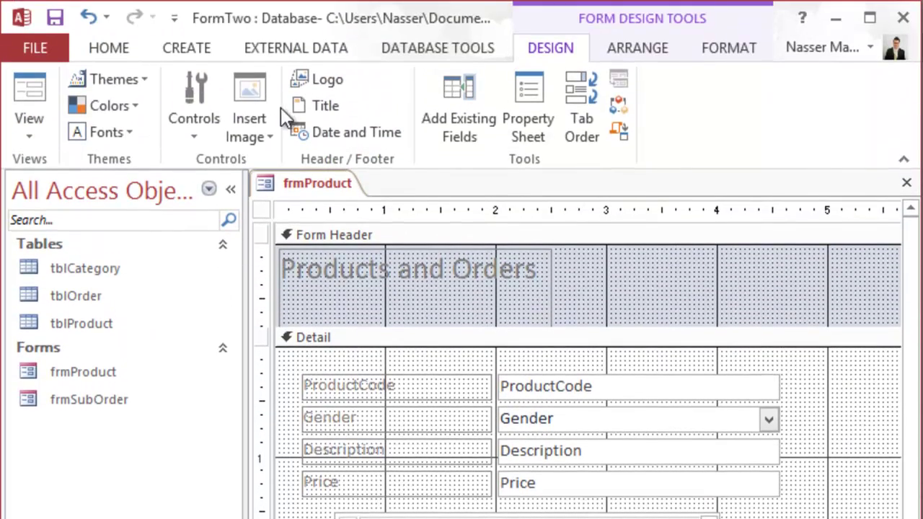
Add a footer command button at about 4.5 inches with the Go To Next Record action and Go To Next picture, and display the form in Form View.
click(206, 128)
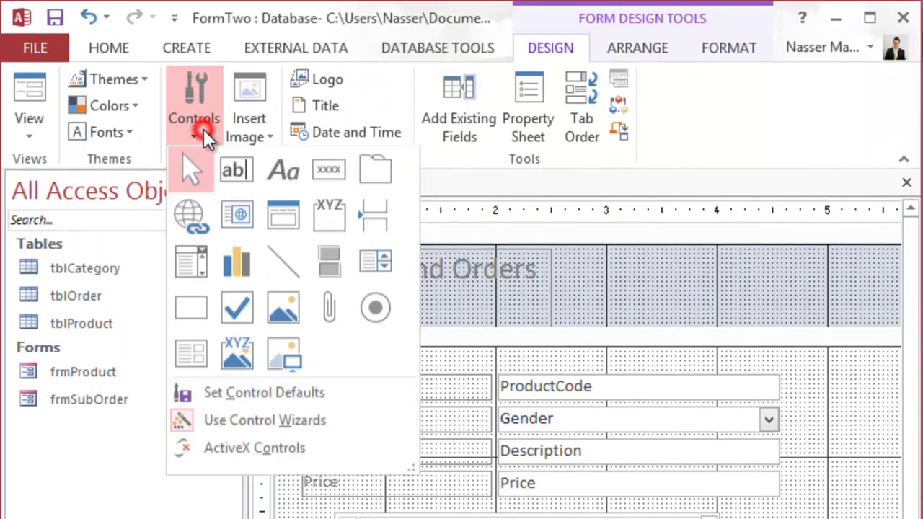
click(326, 187)
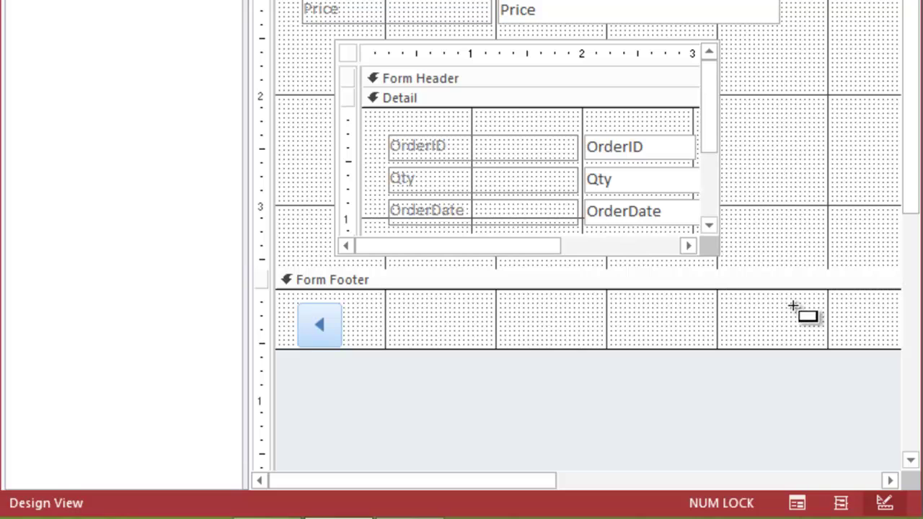
drag(760, 305, 826, 339)
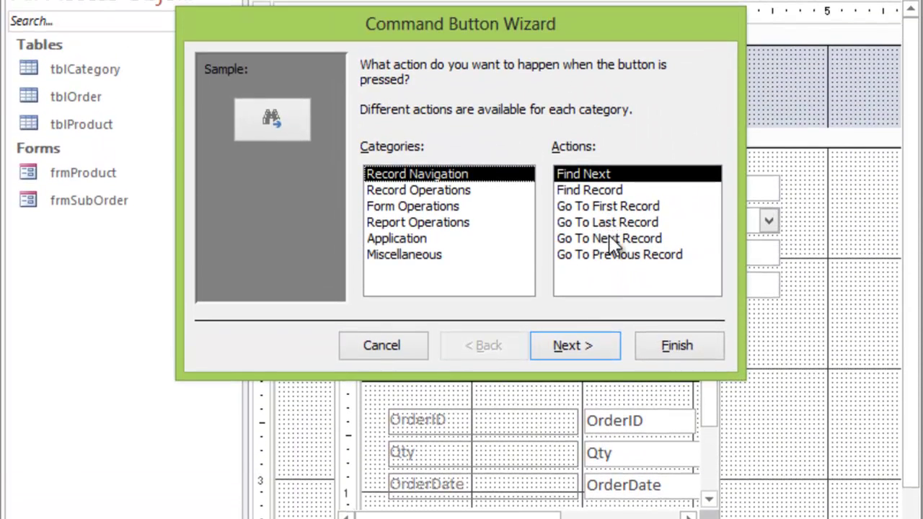
click(610, 240)
click(604, 348)
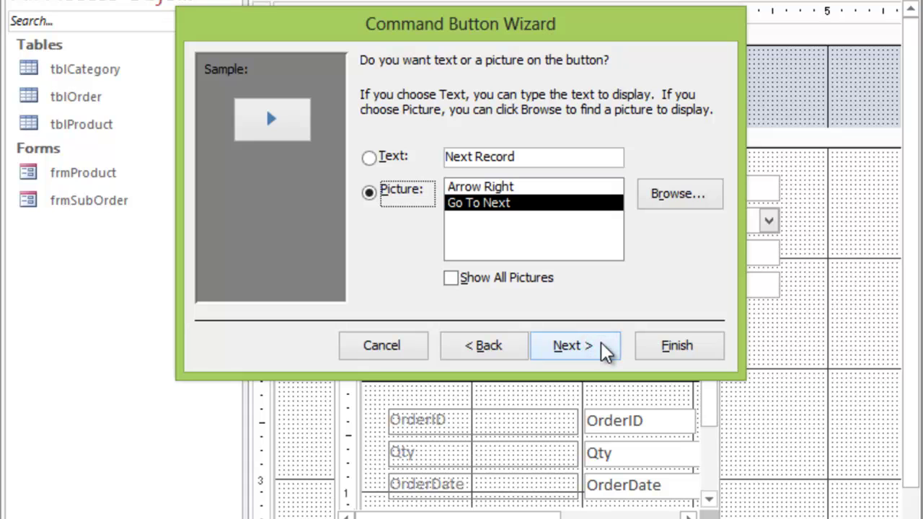
click(591, 347)
click(678, 345)
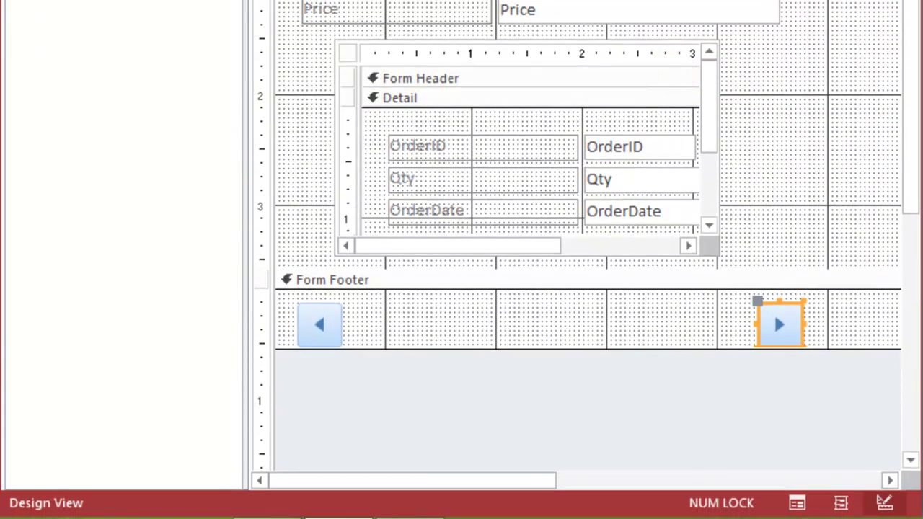
key(F5)
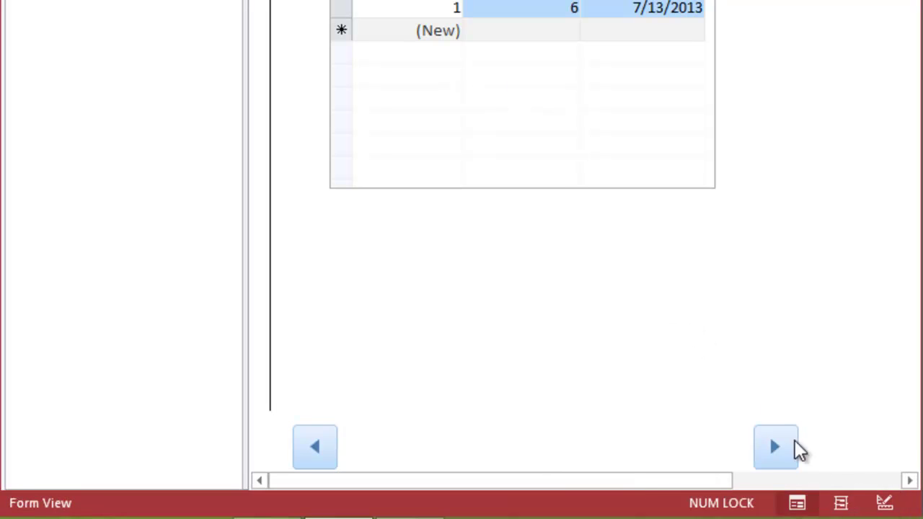
Test the Go To Next Record button in Form View and page back and forth through the product records.
click(775, 449)
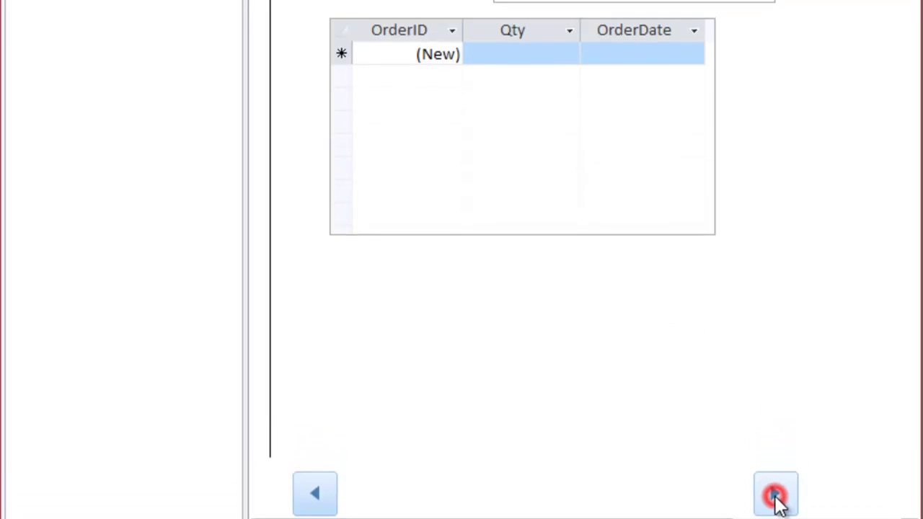
click(775, 497)
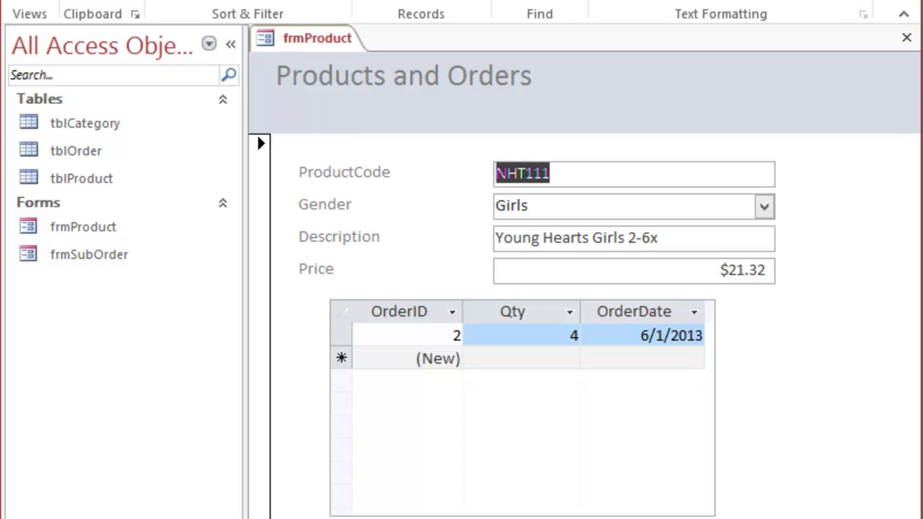
key(Page_Down)
key(Page_Up)
key(Page_Down)
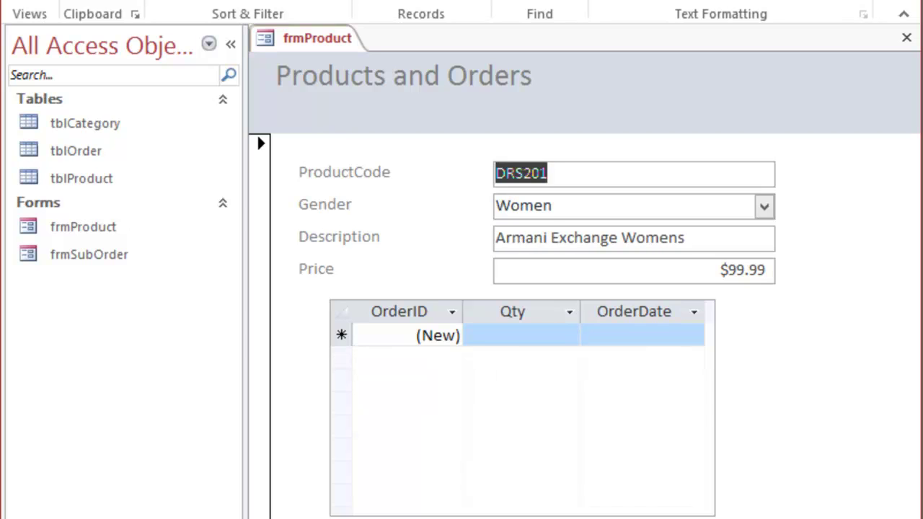
key(Page_Up)
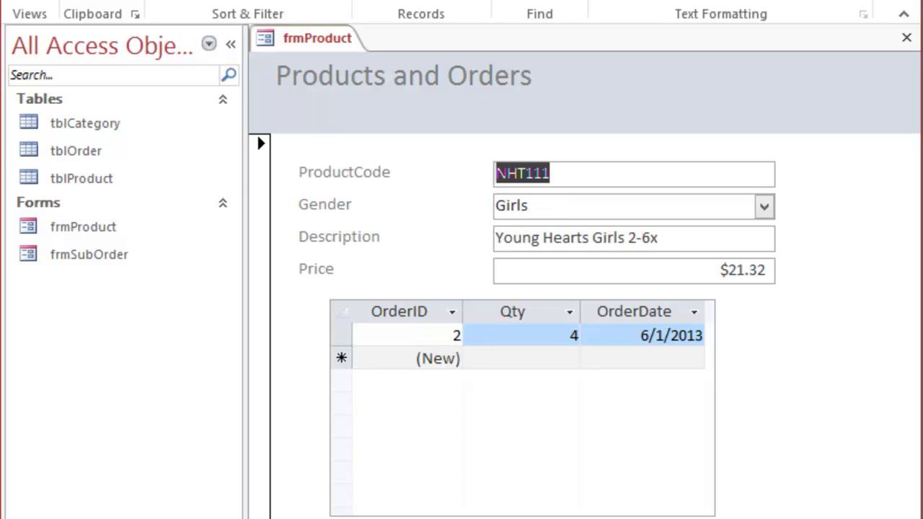
key(Page_Down)
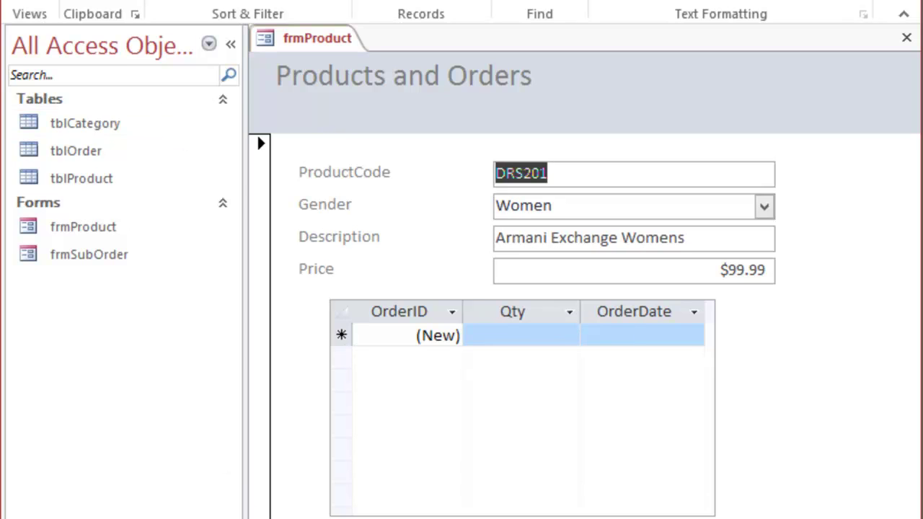
In Design View, add a command button at about 3 inches in the form footer with the Add New Record action and its default picture.
click(22, 9)
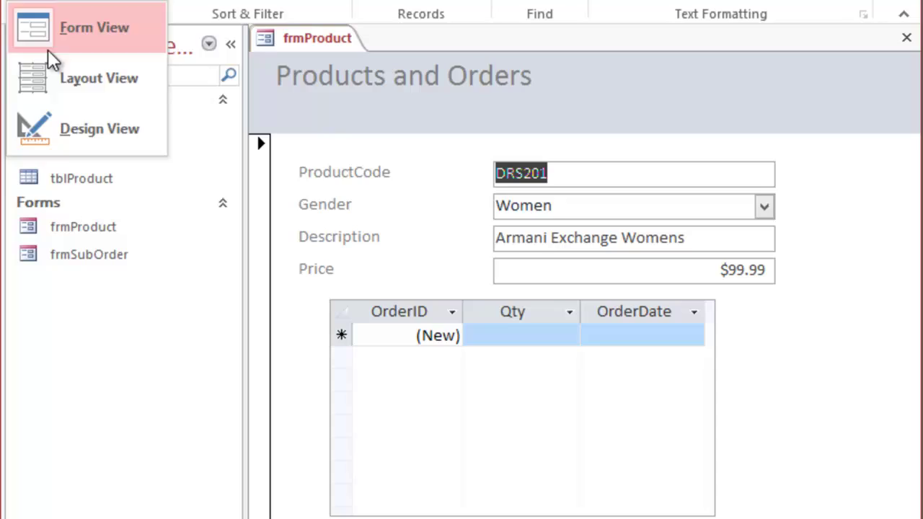
click(72, 127)
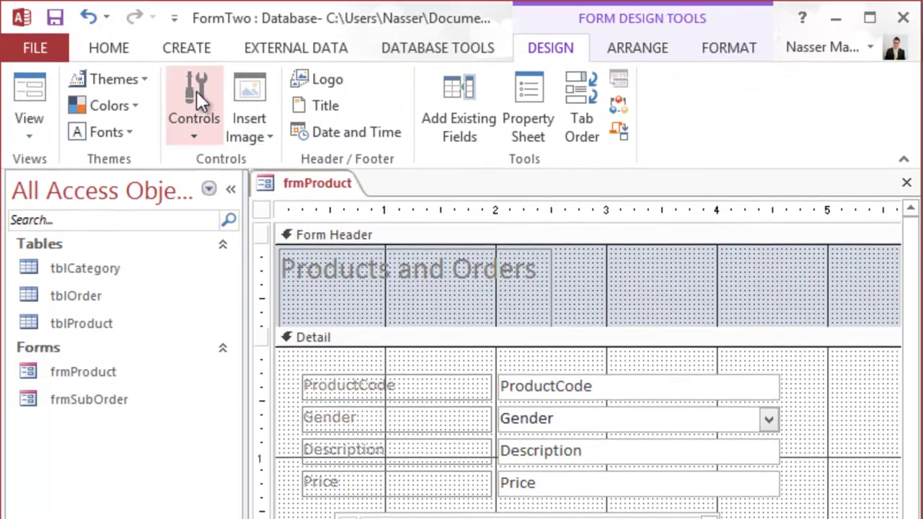
click(196, 91)
click(288, 154)
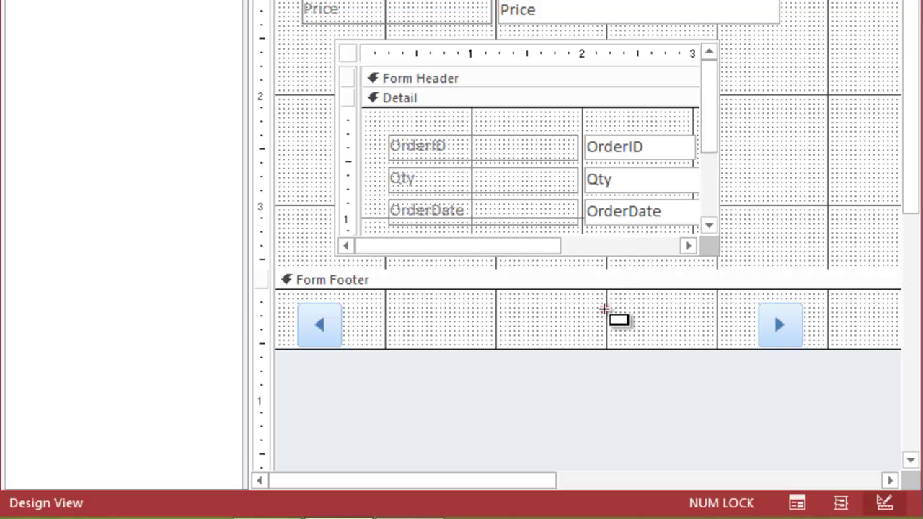
drag(605, 310, 698, 346)
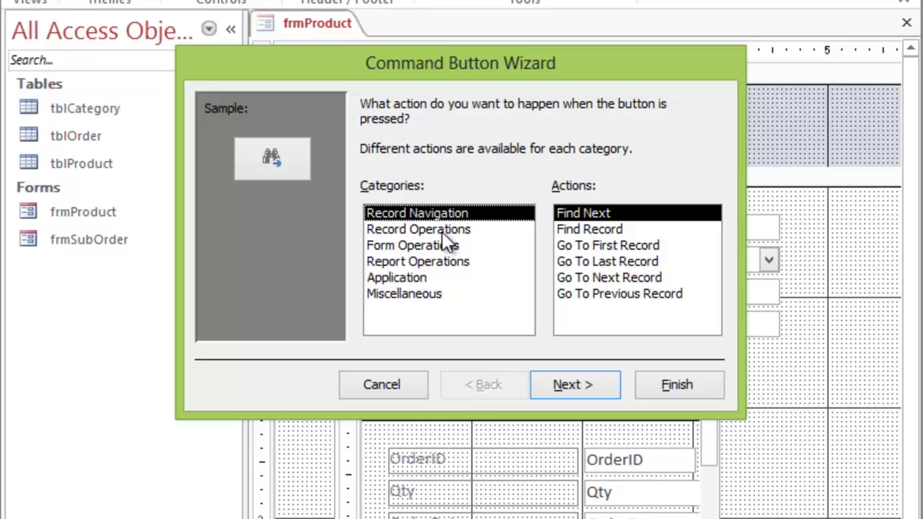
click(443, 230)
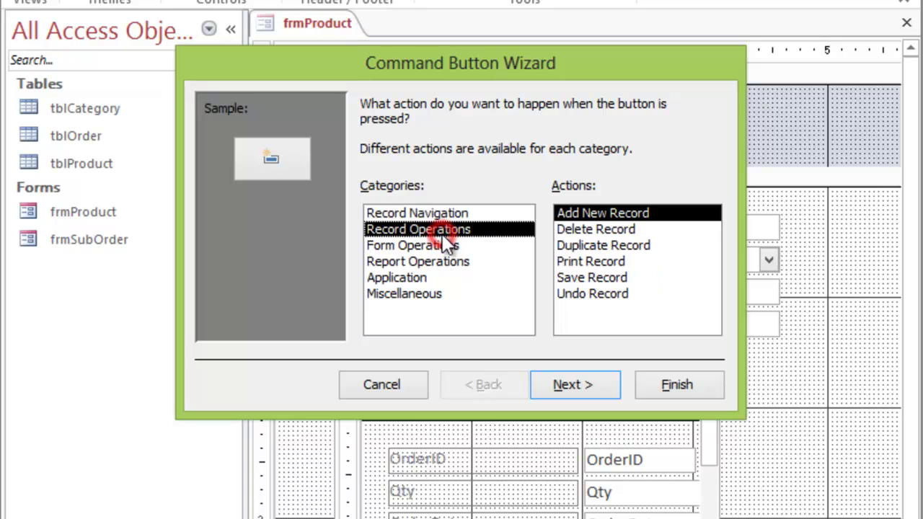
click(593, 399)
click(594, 396)
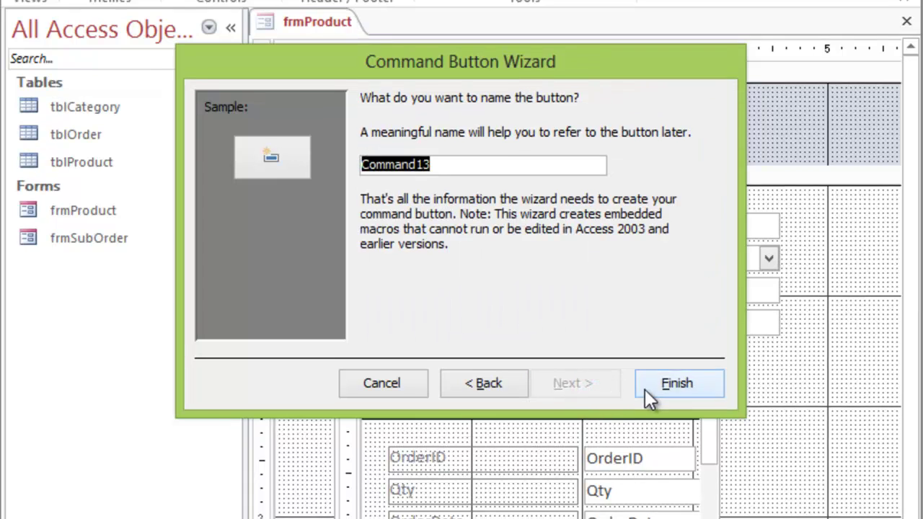
click(649, 388)
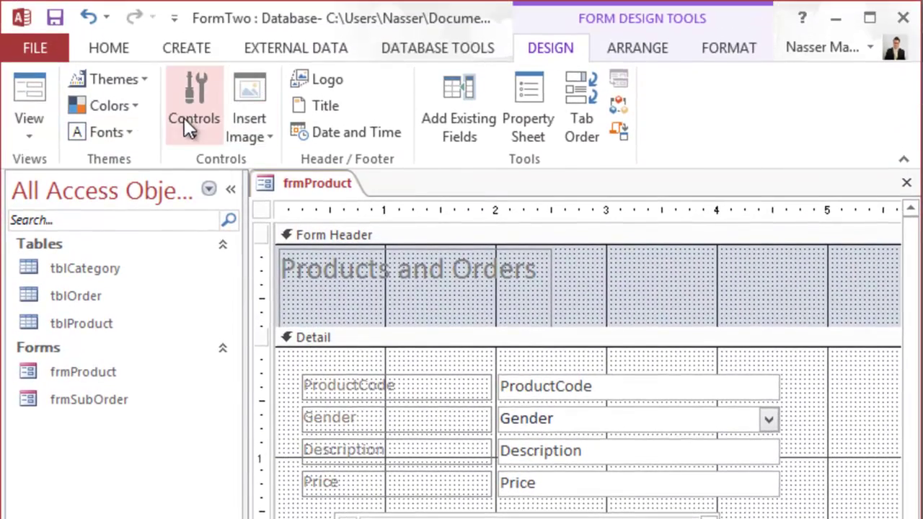
Add a footer command button at about 1.25 inches with the Close Form action from Form Operations and its default picture.
click(187, 119)
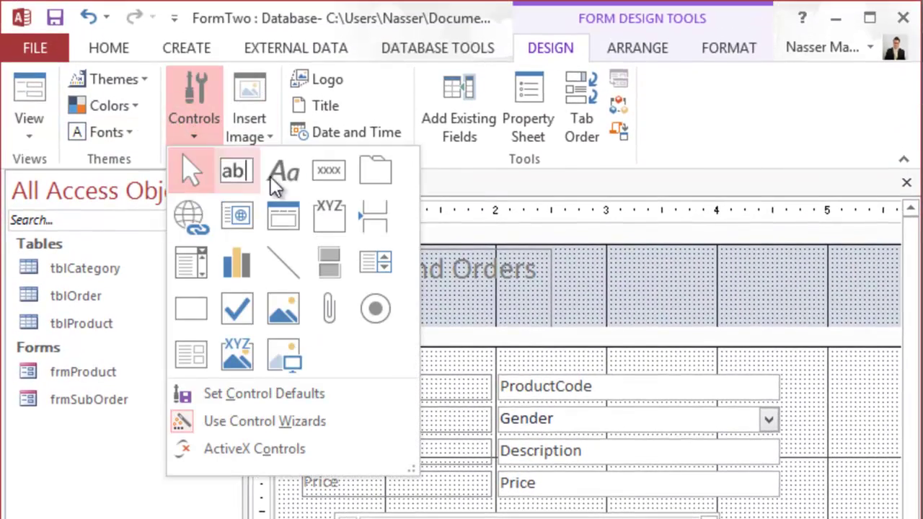
click(320, 171)
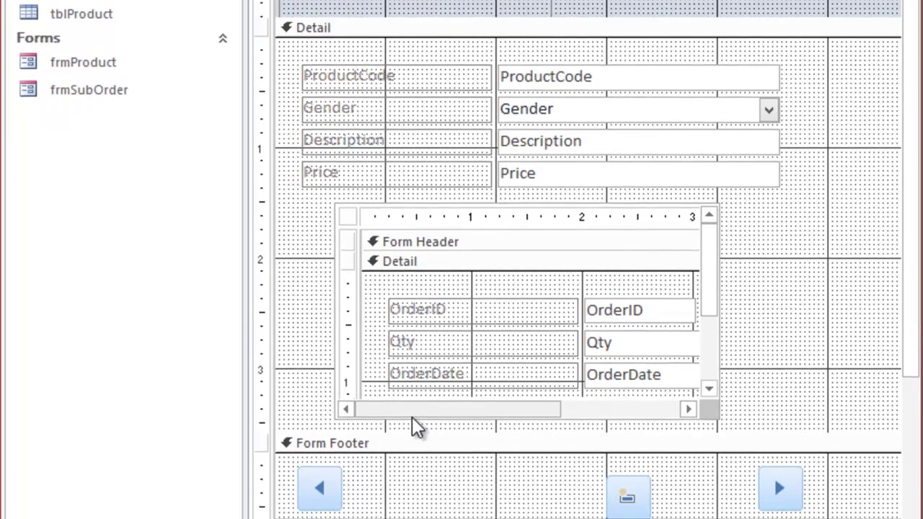
drag(412, 469, 485, 512)
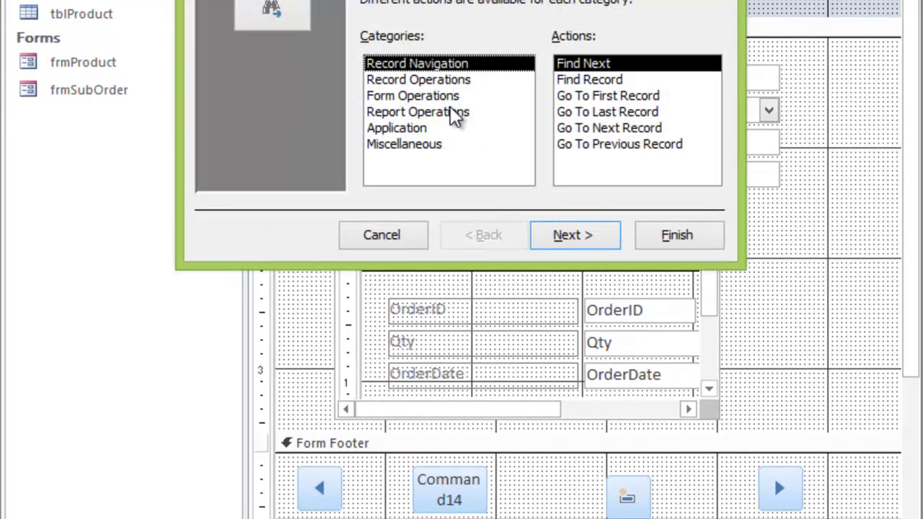
click(435, 97)
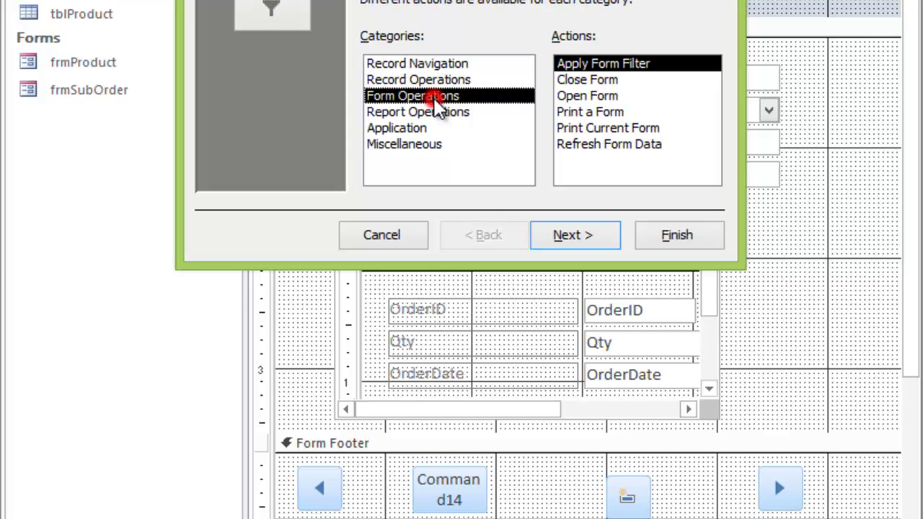
click(579, 80)
click(598, 238)
click(598, 238)
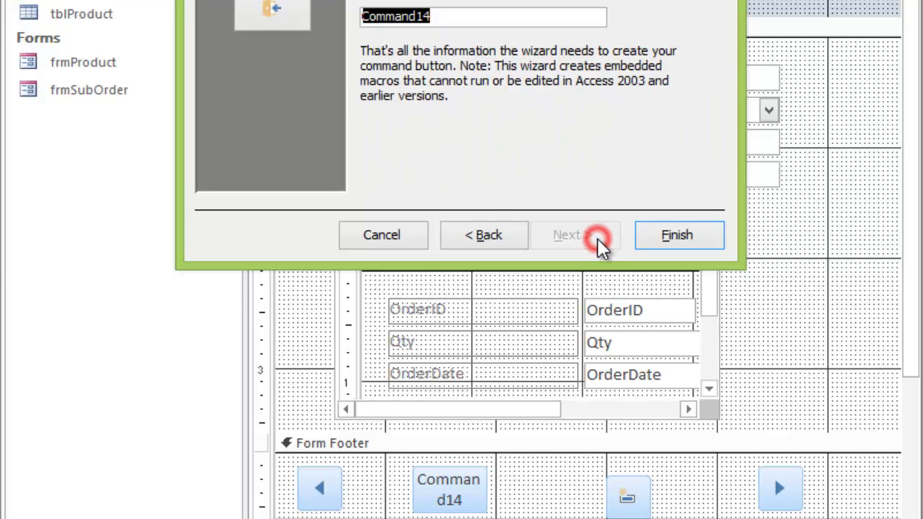
click(682, 238)
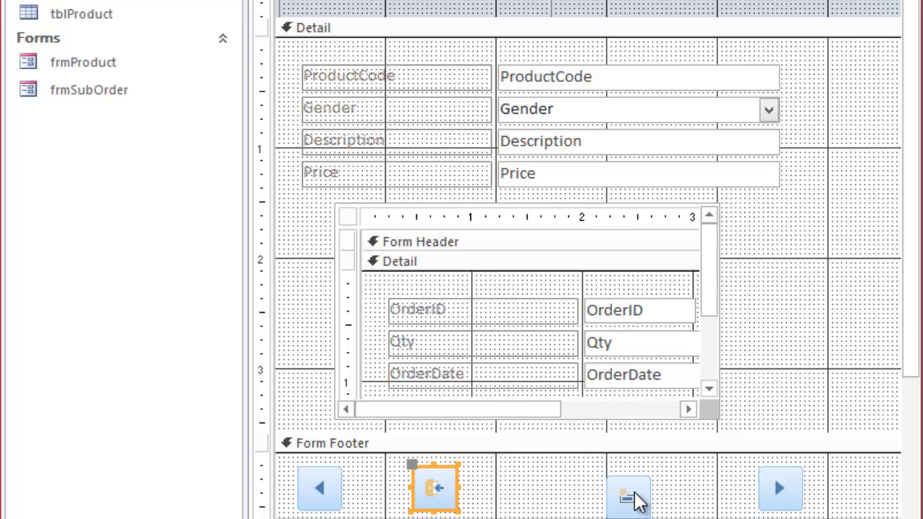
click(788, 491)
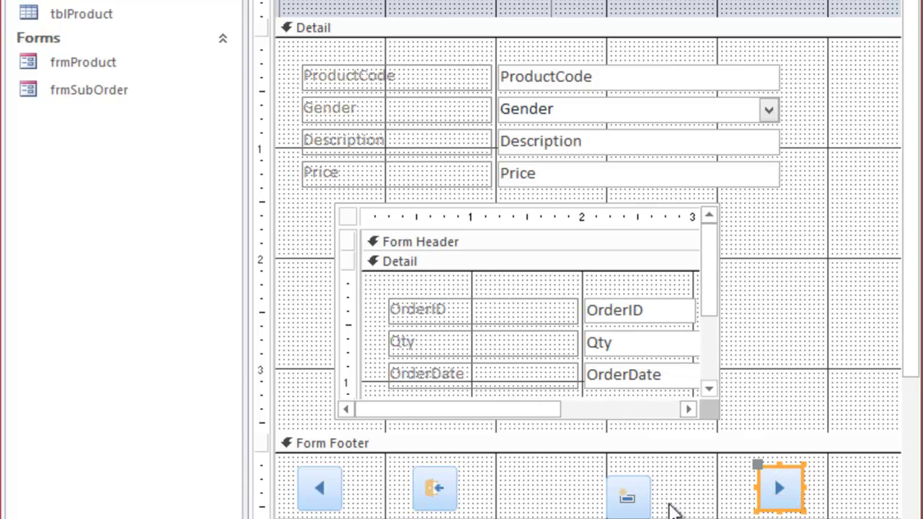
shift+click(626, 495)
shift+click(434, 488)
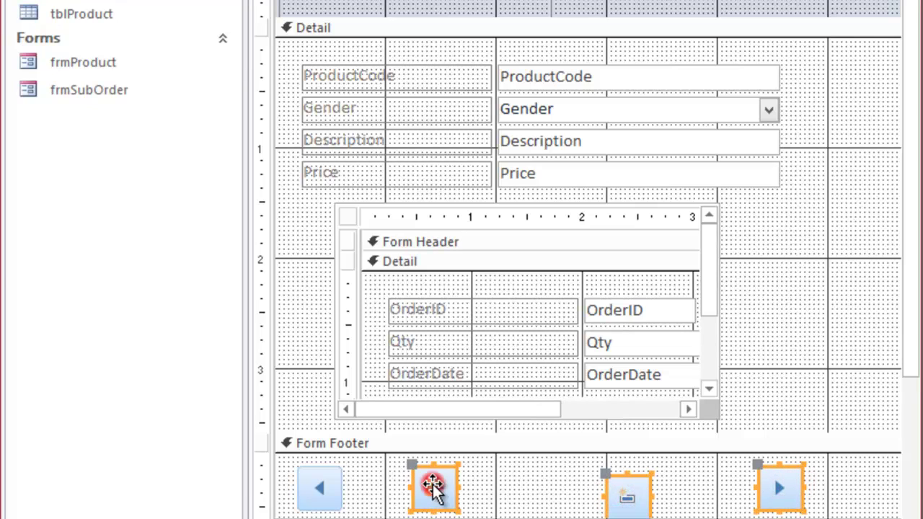
shift+click(315, 476)
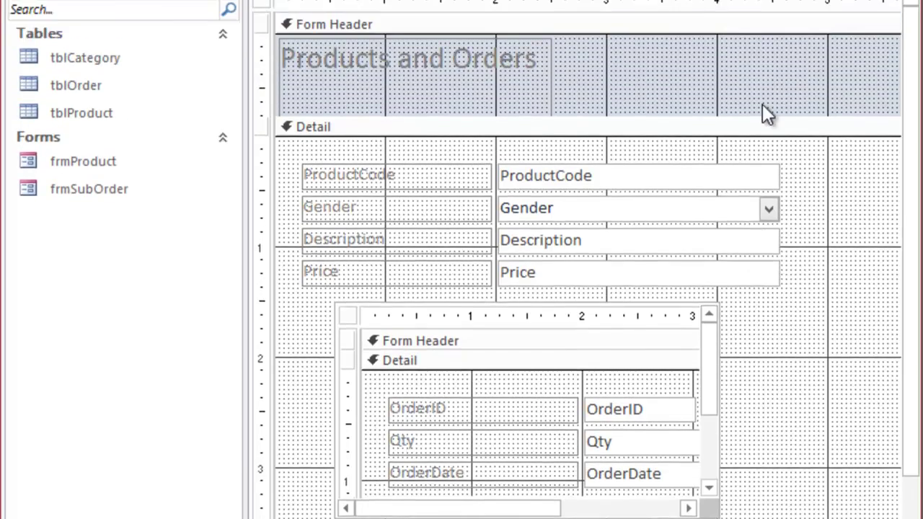
click(800, 228)
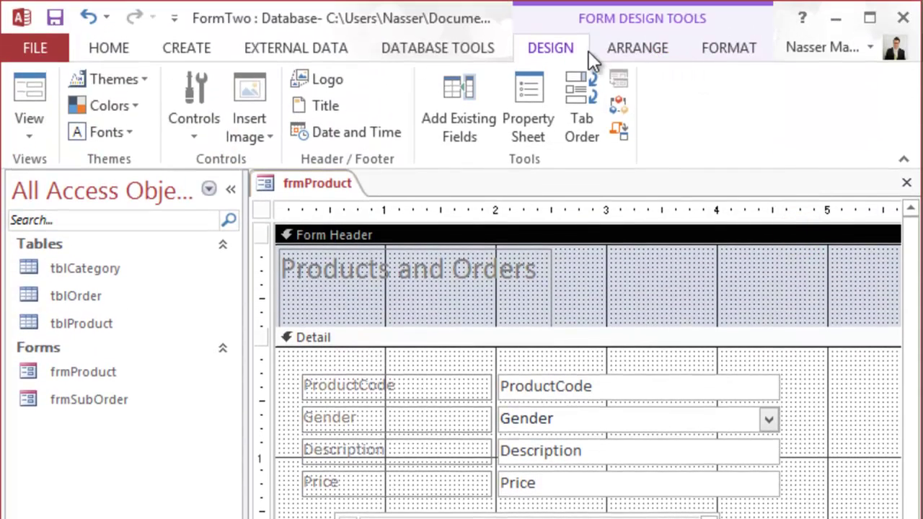
Maximize the window and align the top edges of the four form footer buttons.
click(647, 49)
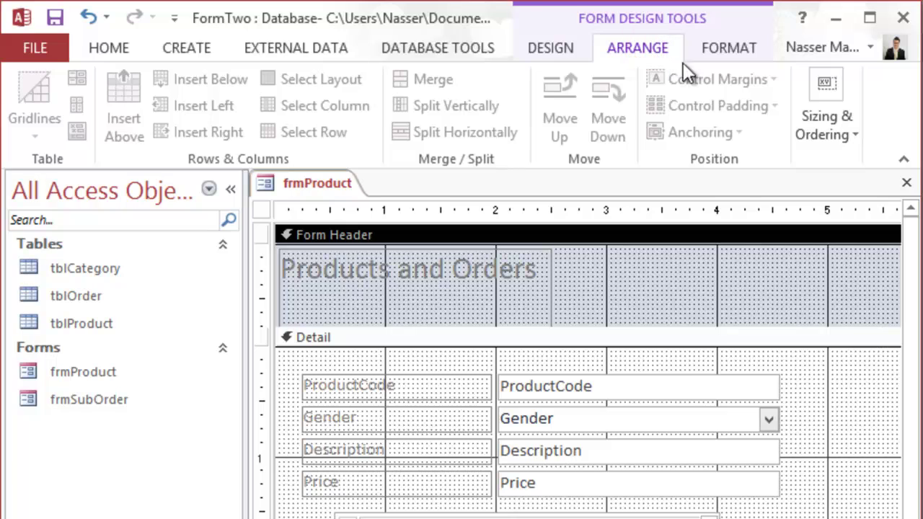
click(868, 20)
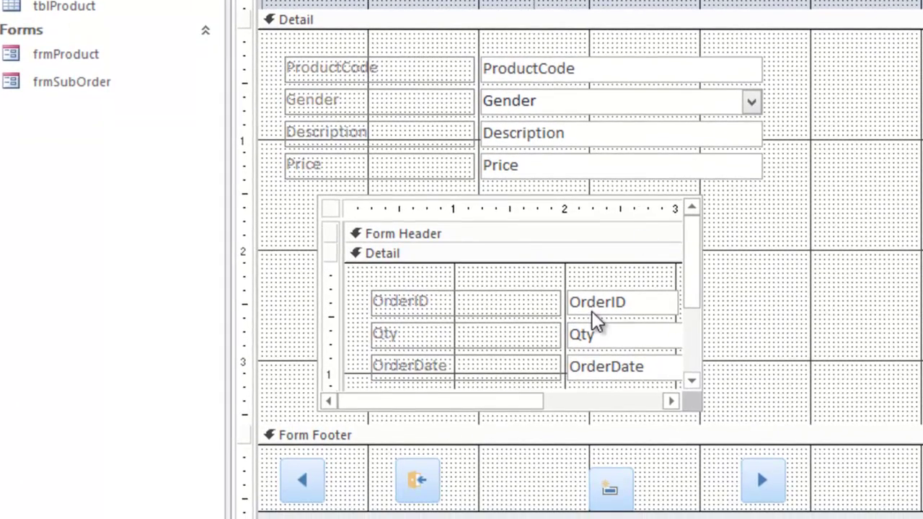
click(300, 471)
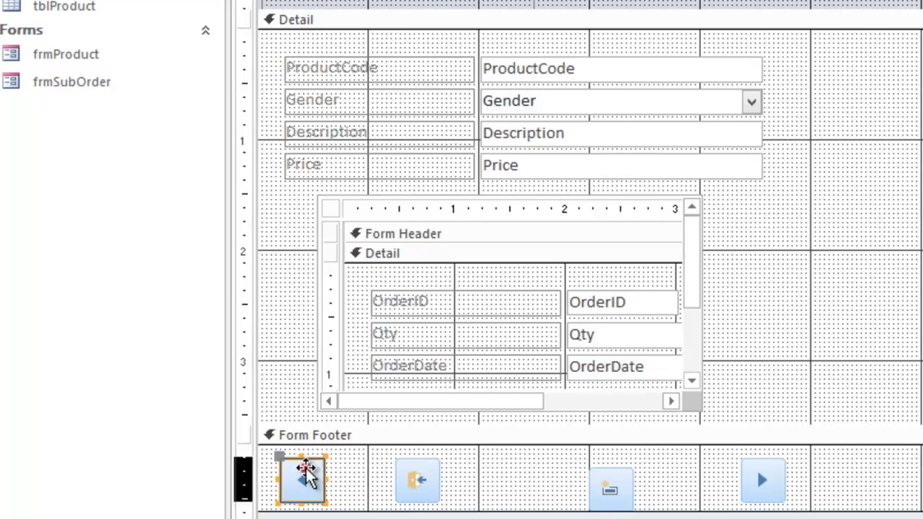
shift+click(424, 476)
shift+click(612, 482)
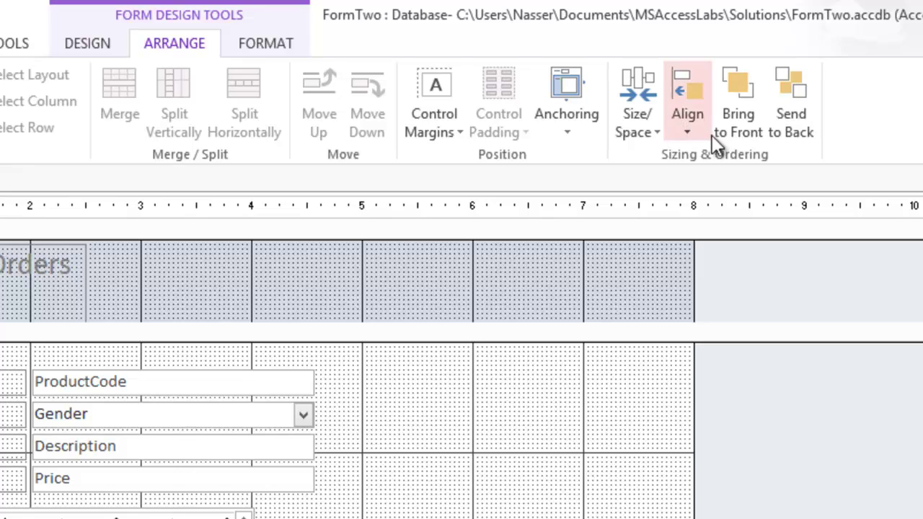
click(699, 136)
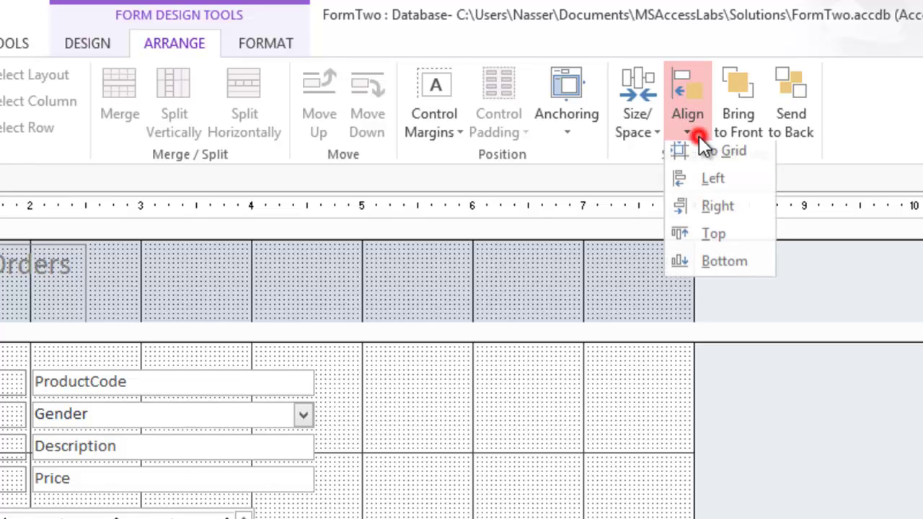
click(715, 238)
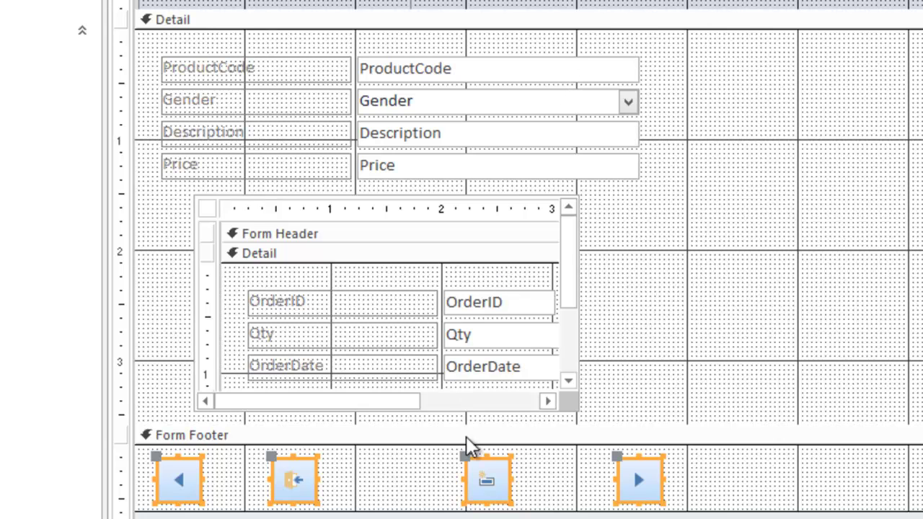
mouse_move(486, 469)
mouse_down()
mouse_move(443, 469)
mouse_move(469, 461)
mouse_move(486, 469)
mouse_up()
click(419, 472)
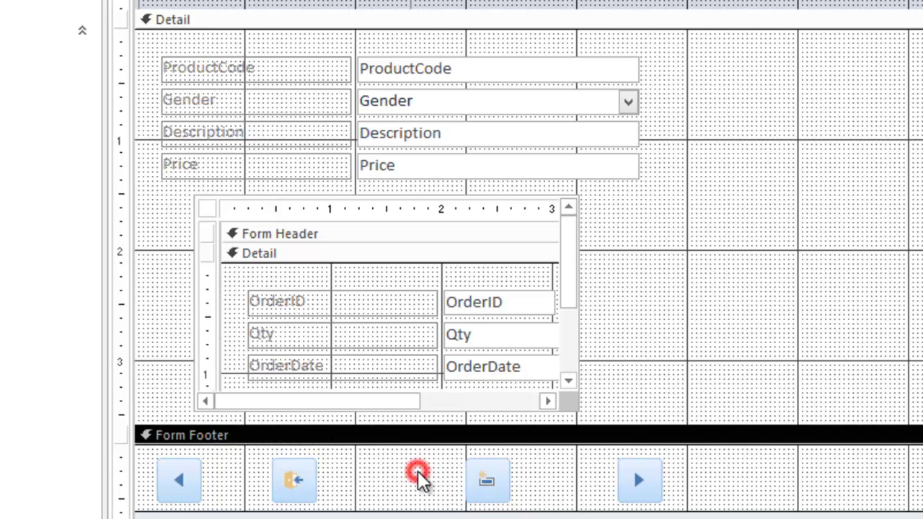
Move the Add New Record button about 0.4 inches left and the Close Form button about 0.3 inches right in the footer.
click(486, 468)
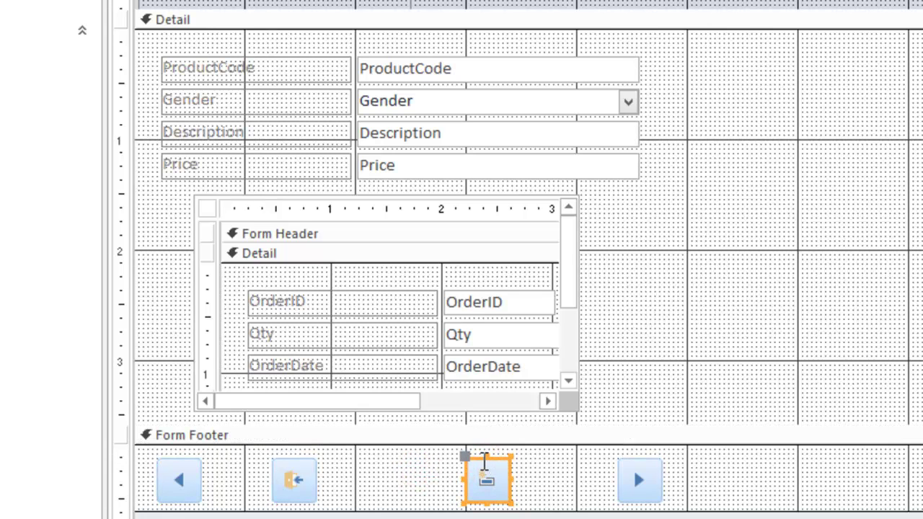
drag(485, 467, 431, 456)
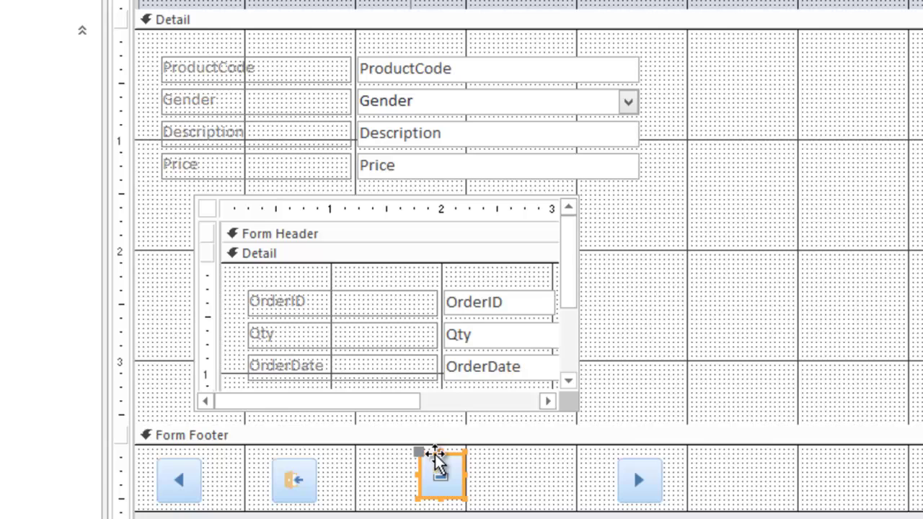
click(303, 470)
drag(301, 460, 337, 460)
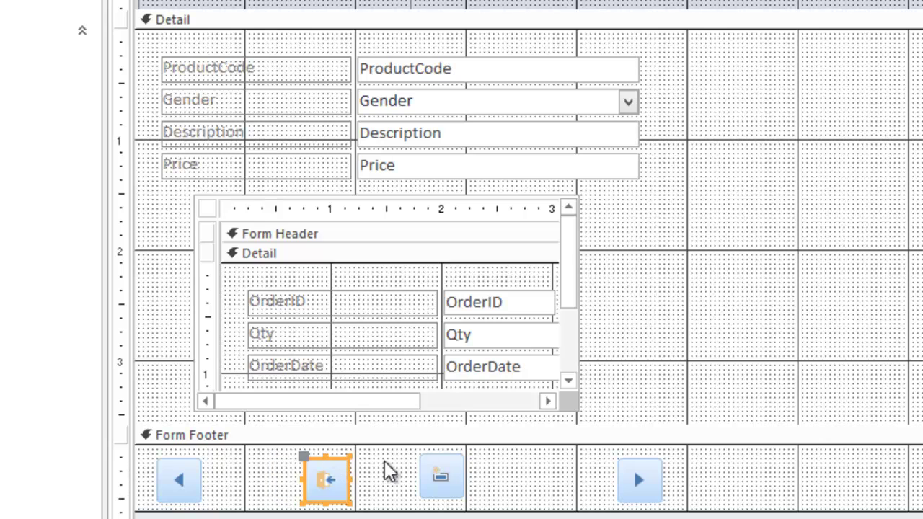
Move the Add New Record button further left in the footer, closer to the Close Form button.
click(450, 458)
click(459, 465)
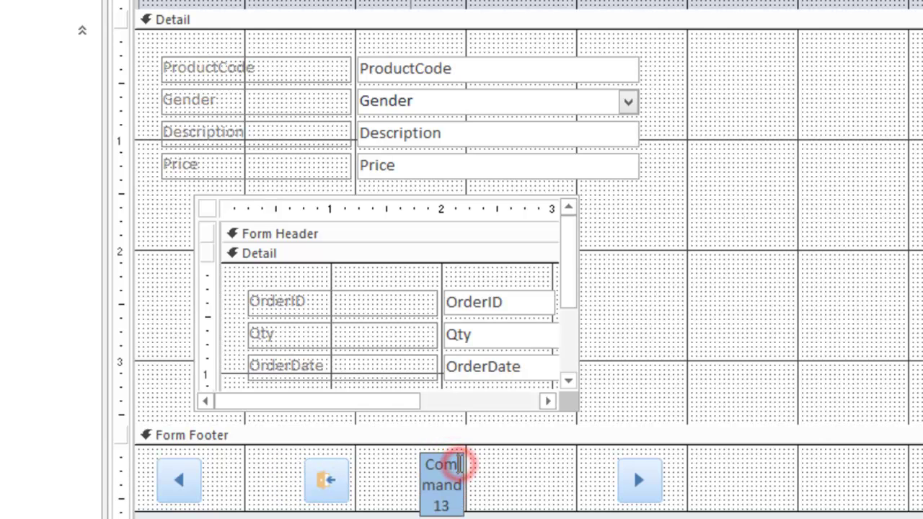
click(494, 489)
click(464, 470)
click(464, 469)
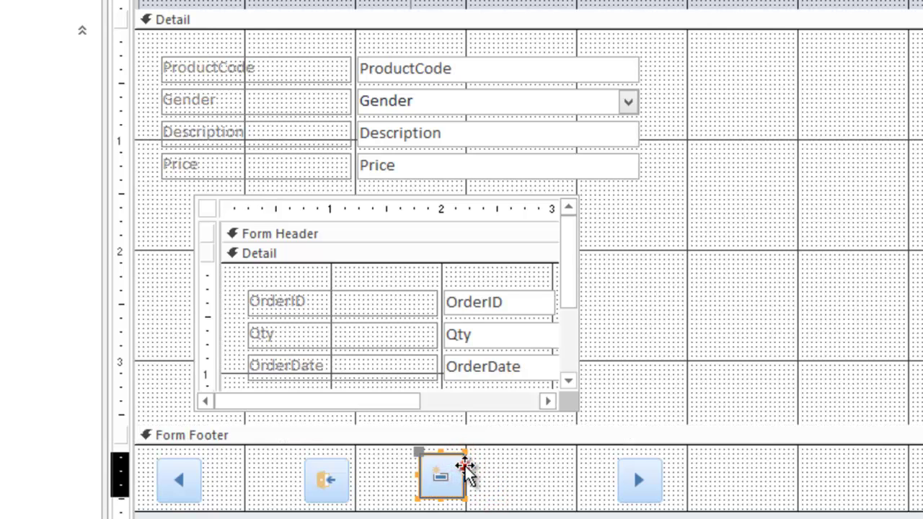
drag(466, 469, 397, 461)
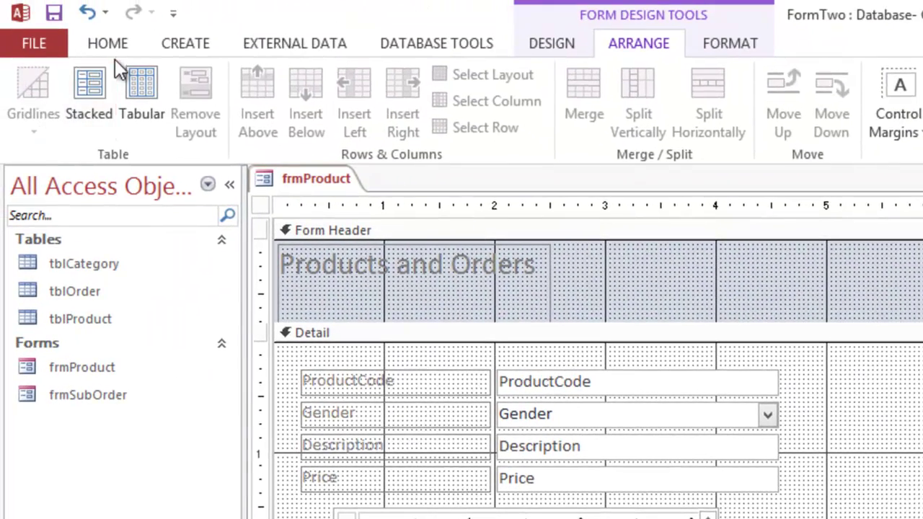
Preview the product form in Form View and return it to Design View.
click(114, 41)
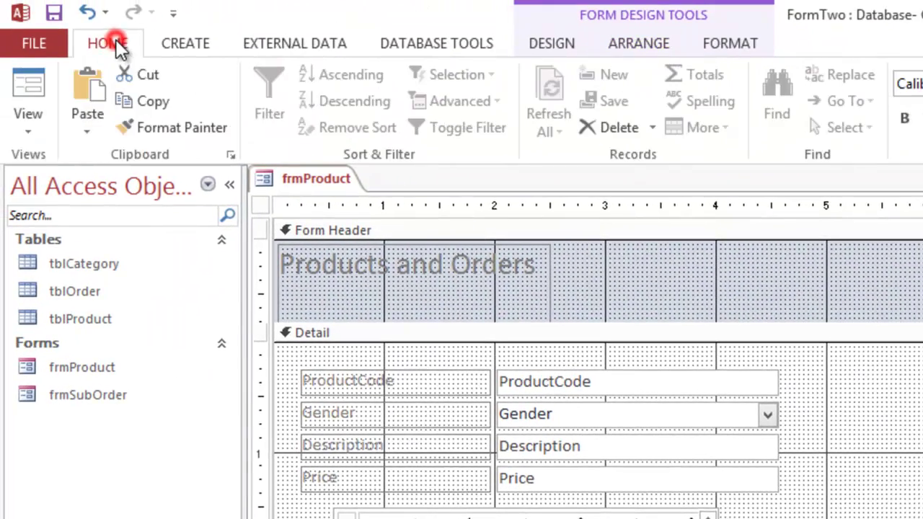
click(28, 90)
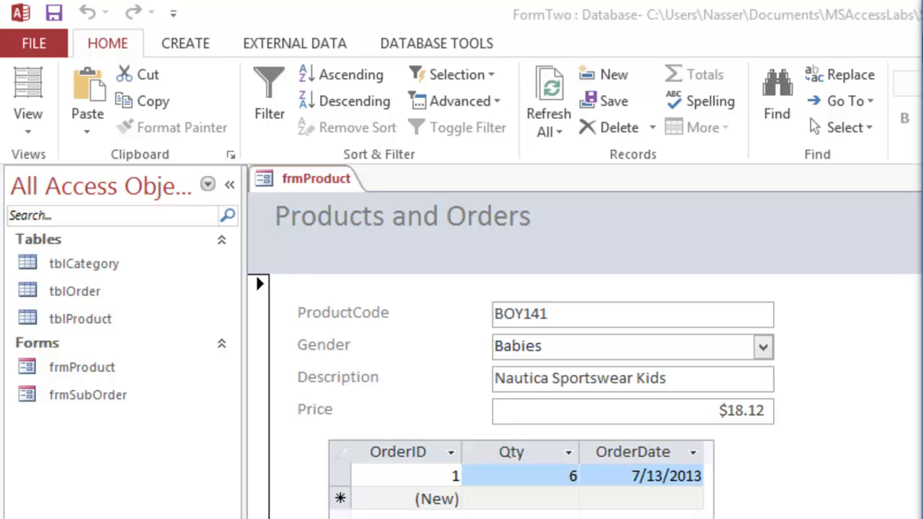
click(24, 139)
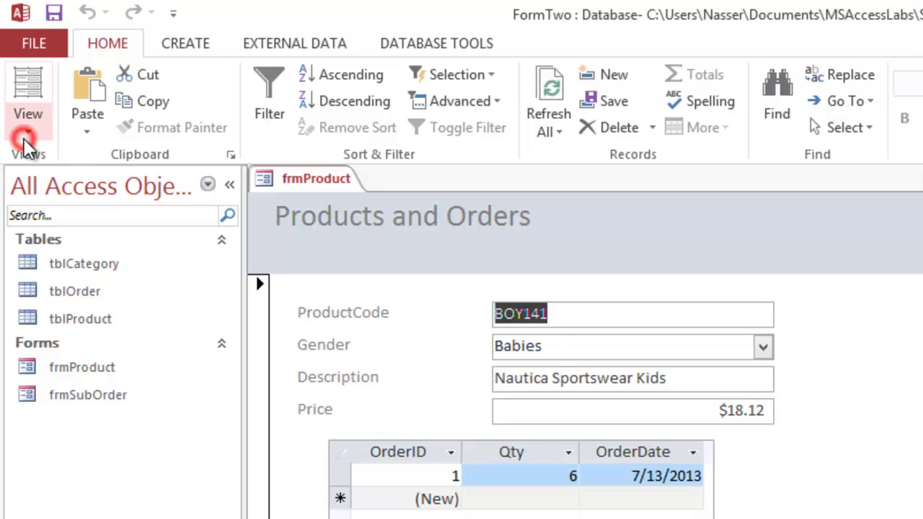
click(46, 282)
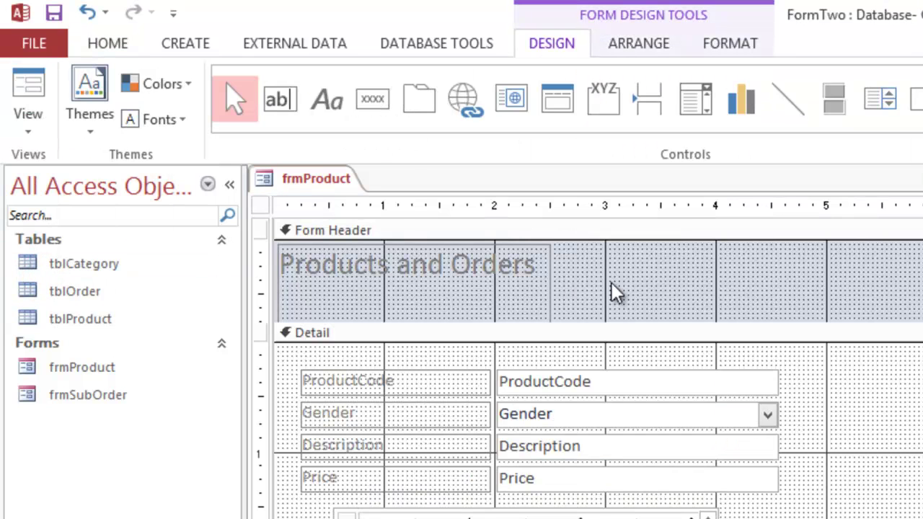
Add a text box to the form header at about 5.4 inches and delete its attached label.
click(281, 101)
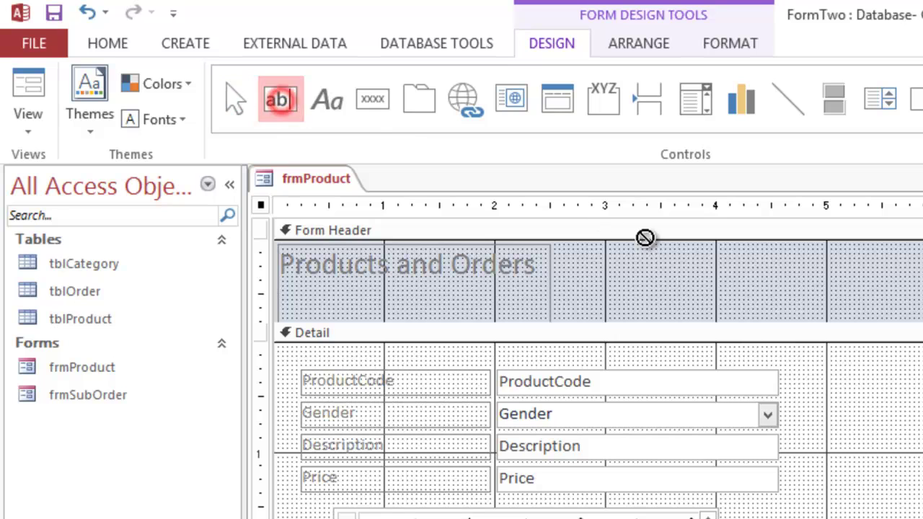
click(871, 266)
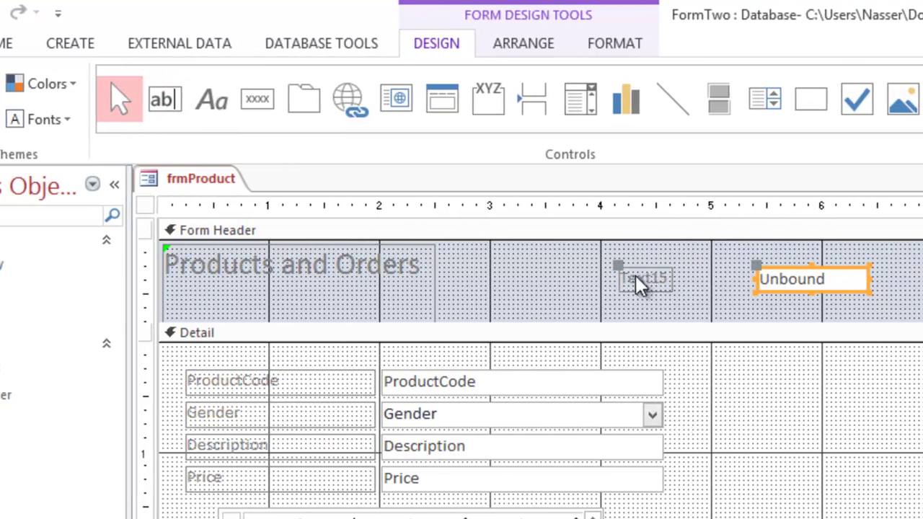
click(635, 279)
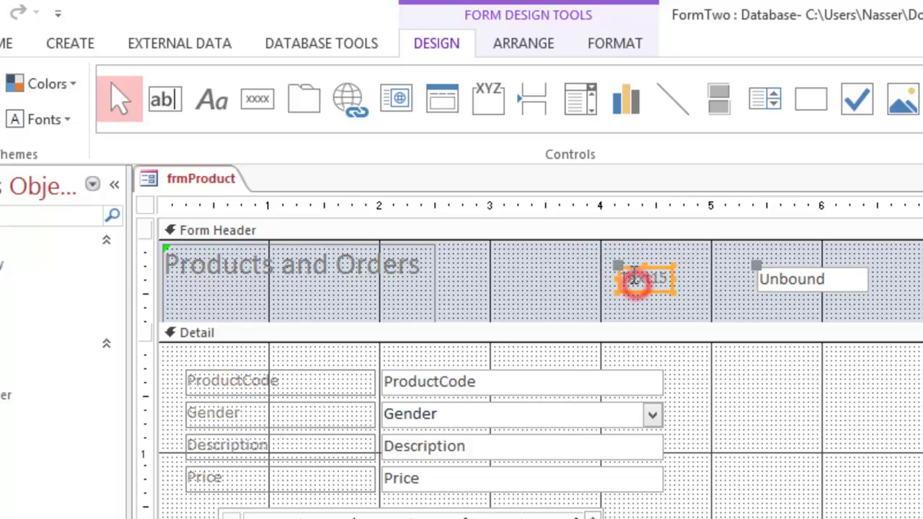
click(633, 285)
key(Delete)
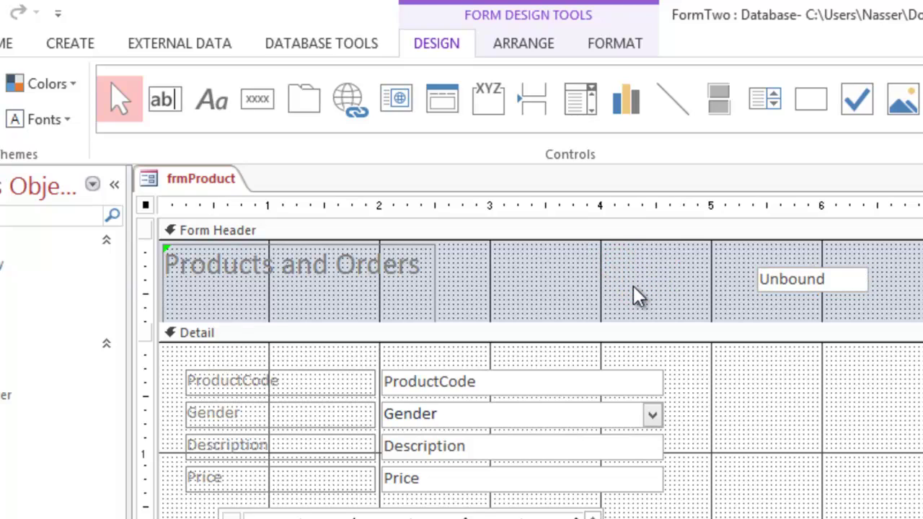
Set the header text box's expression to =Now() and extend its left edge to make it about 1.7 inches wide.
click(823, 280)
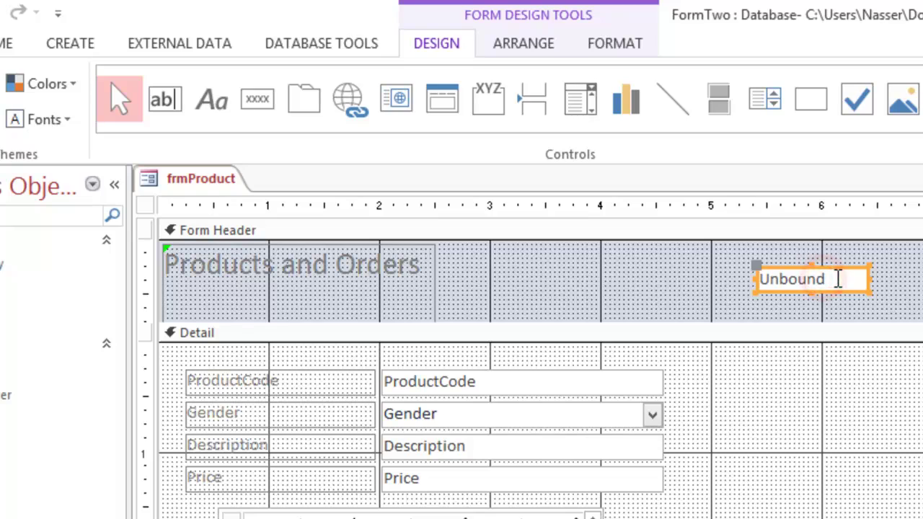
click(835, 278)
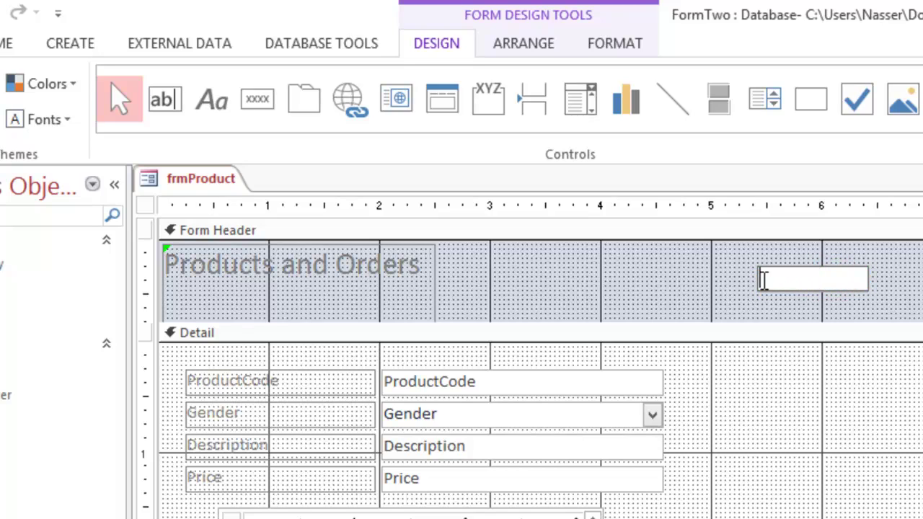
text(=now())
key(Return)
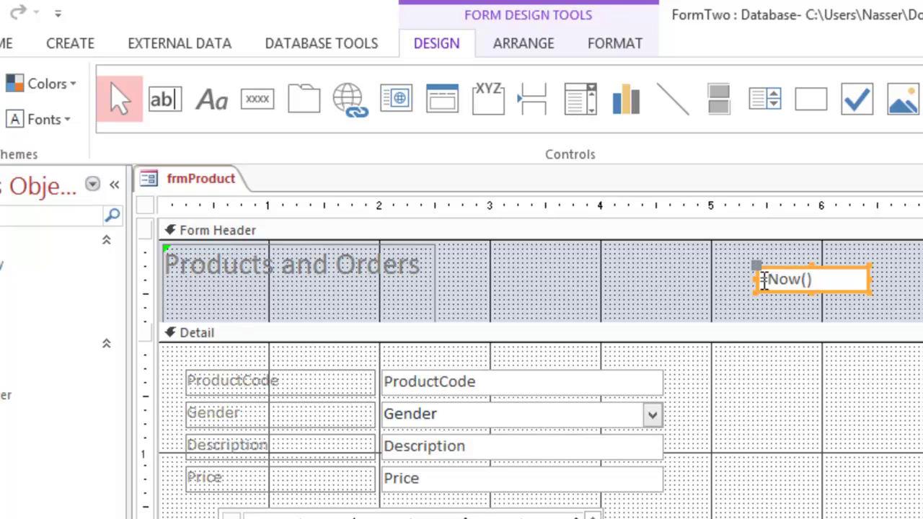
drag(756, 280, 678, 282)
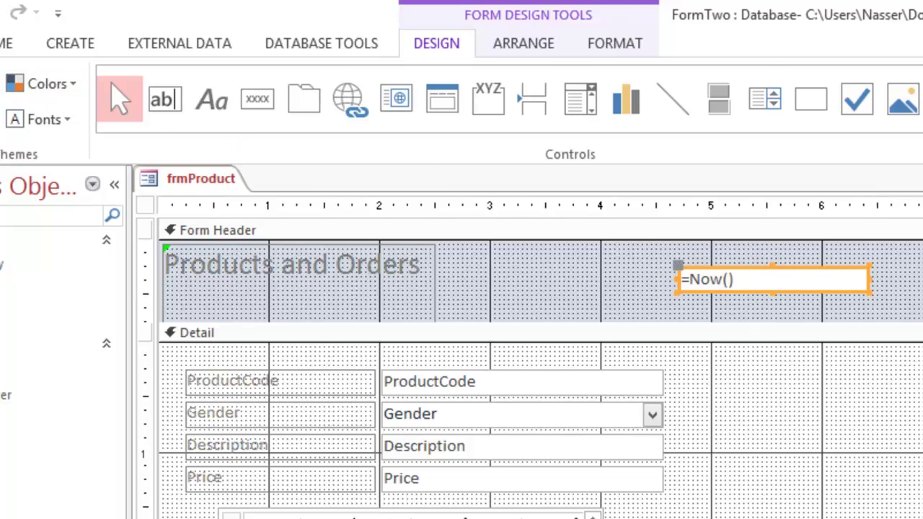
Check the date and time box in Form View and save the product form.
click(0, 98)
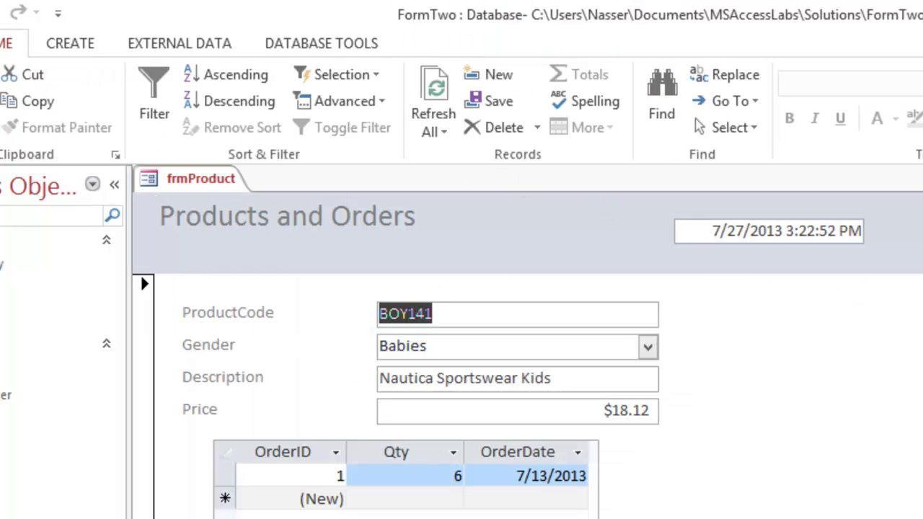
key(alt+Tab)
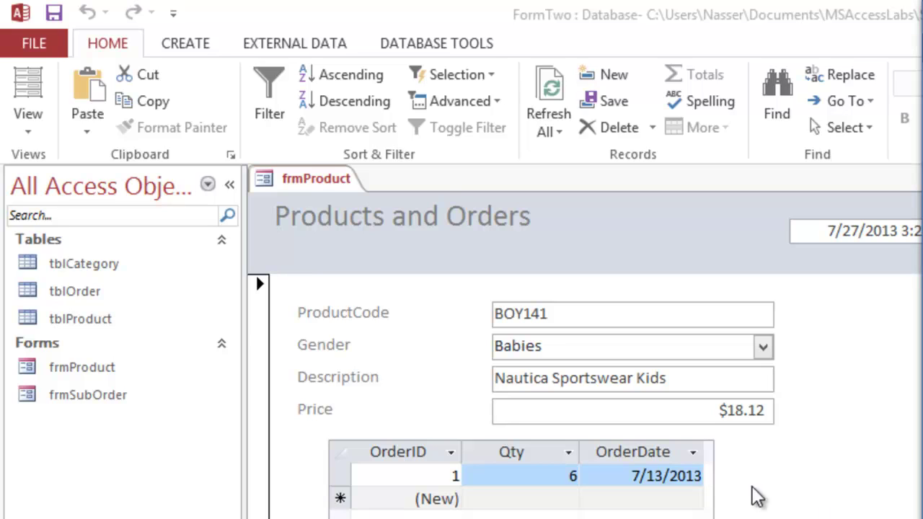
click(54, 13)
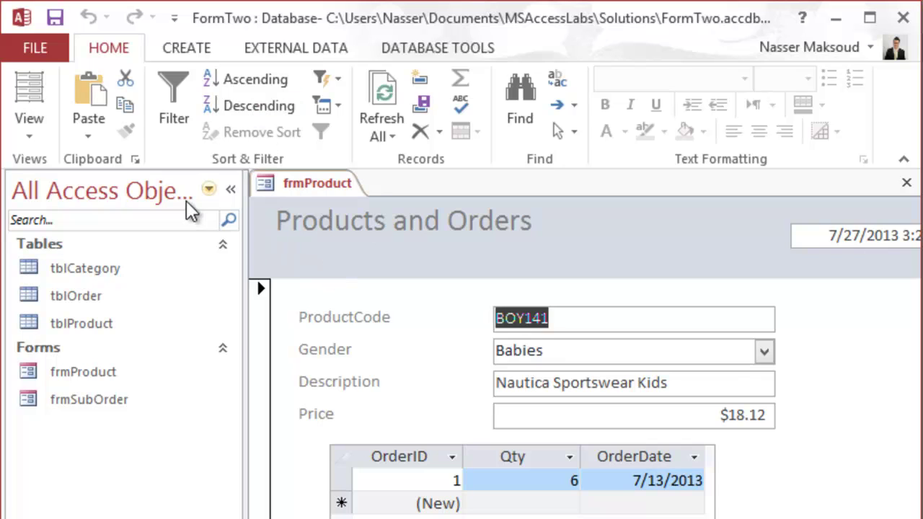
Return the product form to Design View and set the whole form's Pop Up property to Yes.
click(30, 139)
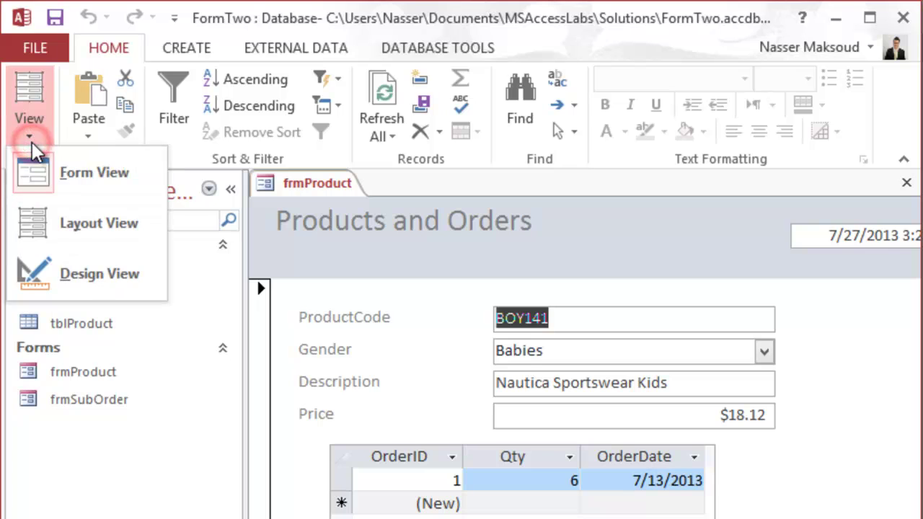
click(67, 280)
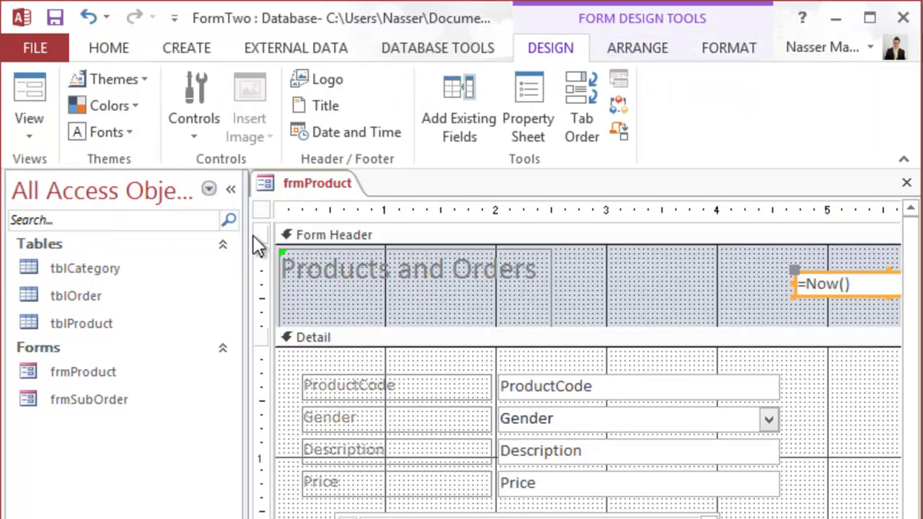
click(261, 209)
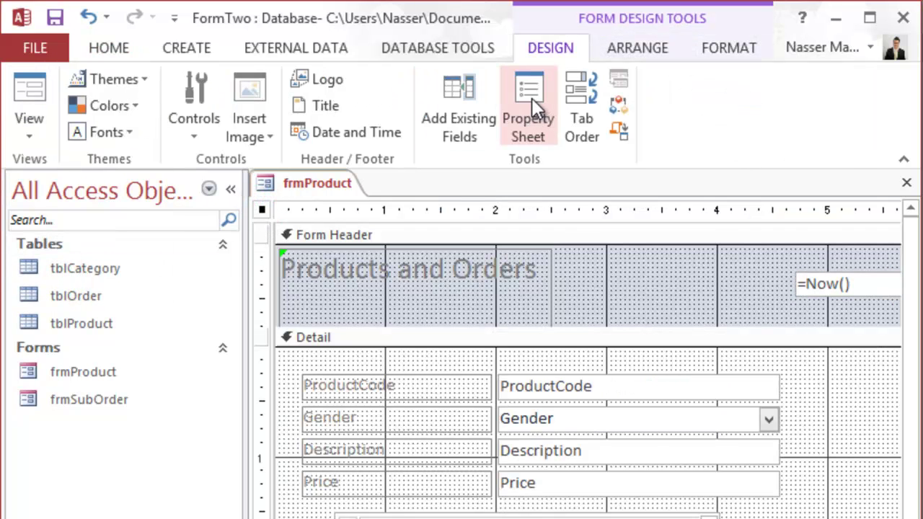
click(530, 96)
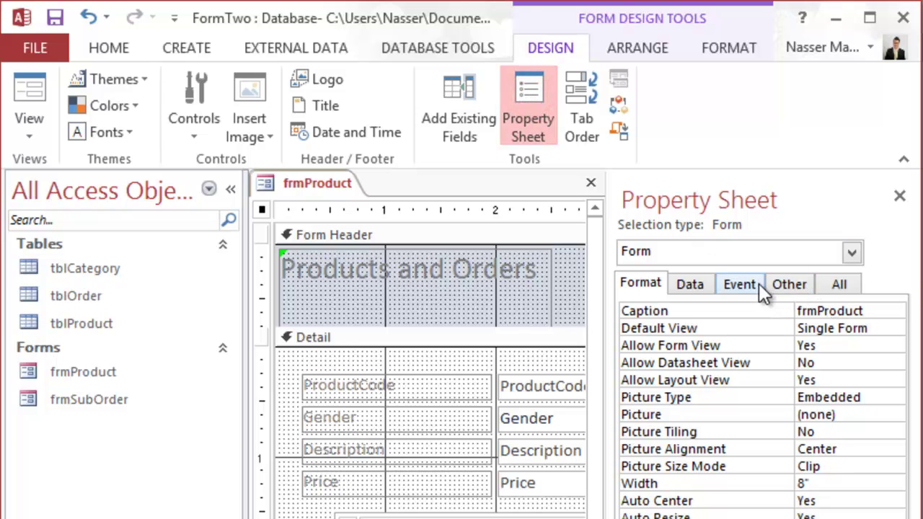
click(779, 284)
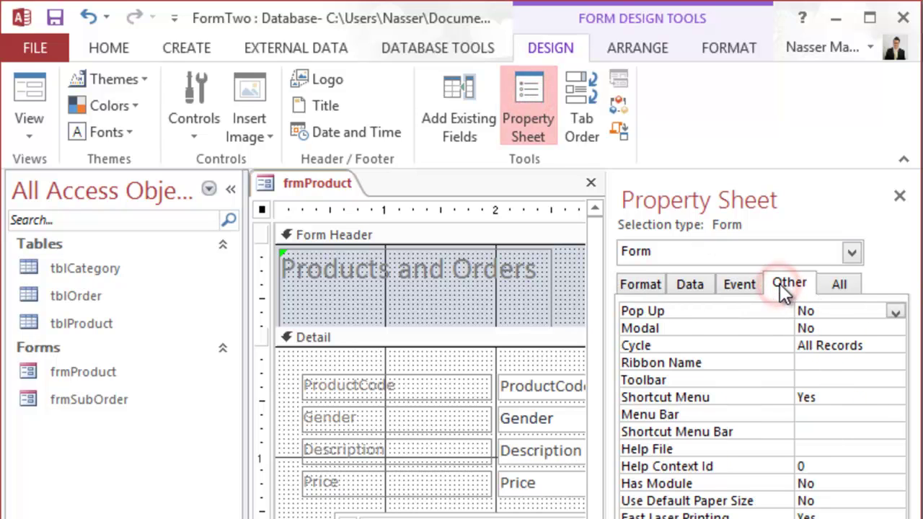
click(896, 312)
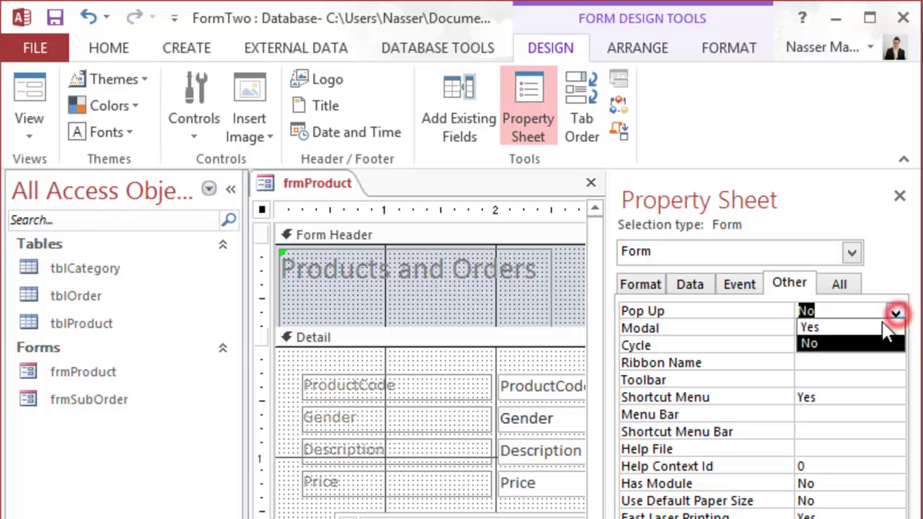
click(874, 327)
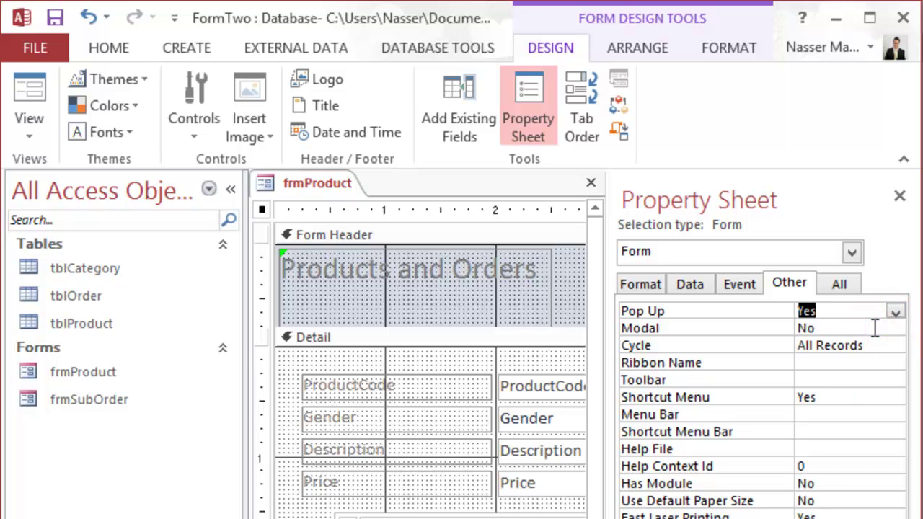
Open the Macro Builder for the product form's On Open event.
click(745, 283)
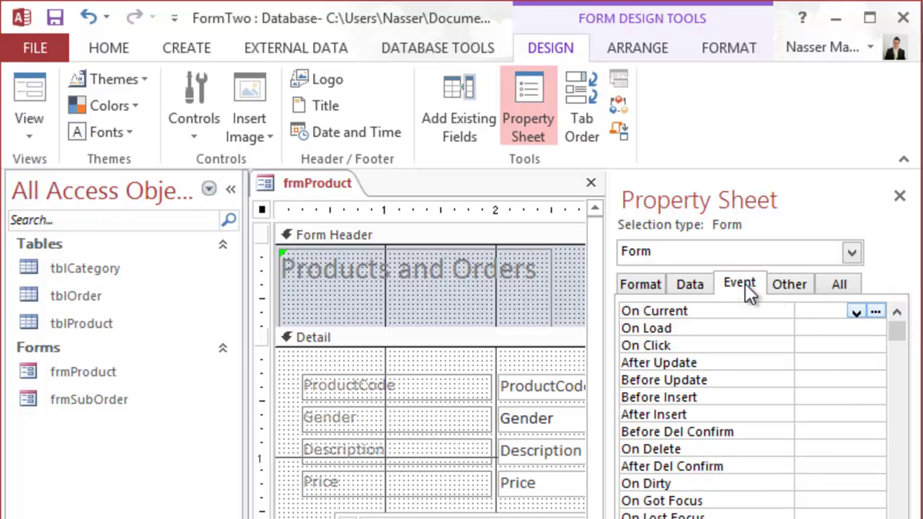
click(897, 335)
drag(898, 351, 895, 361)
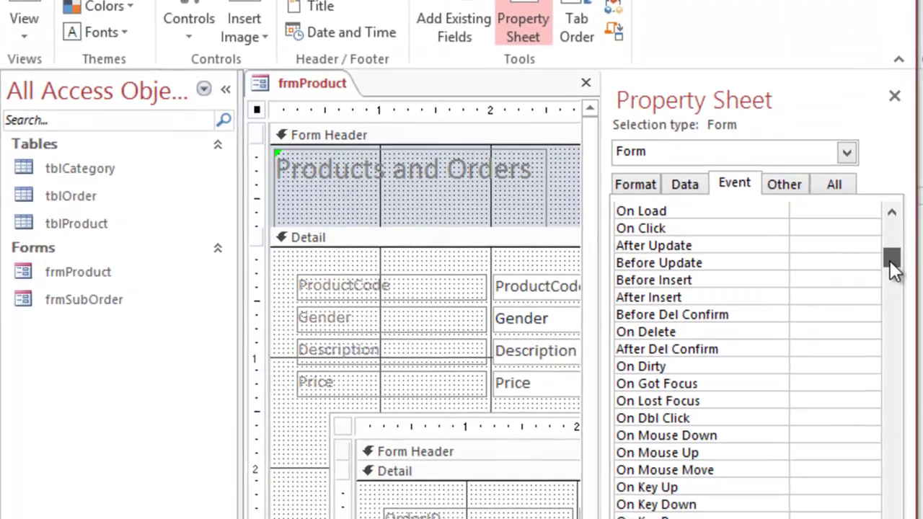
drag(890, 260, 894, 258)
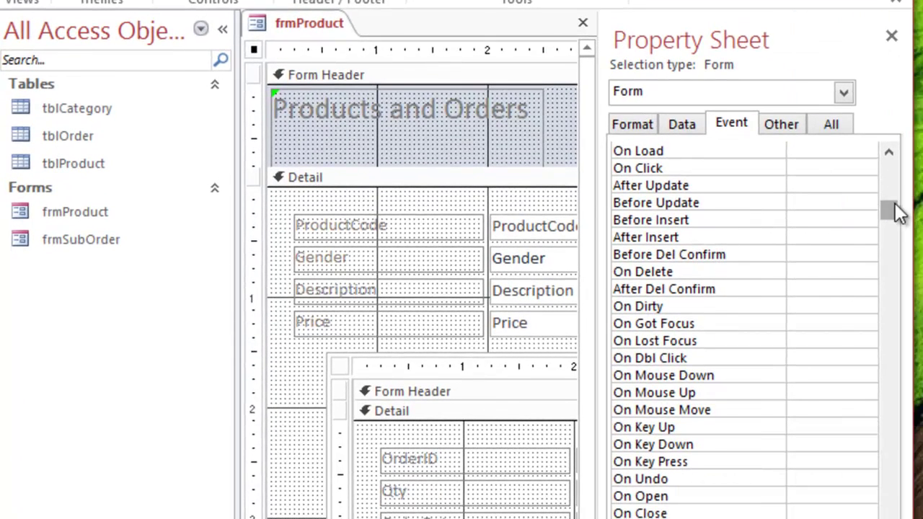
click(891, 202)
click(800, 495)
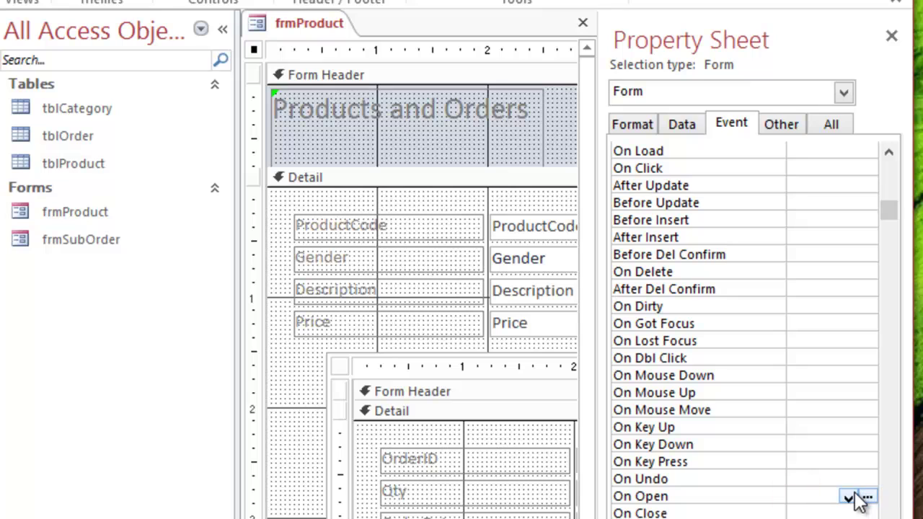
click(851, 497)
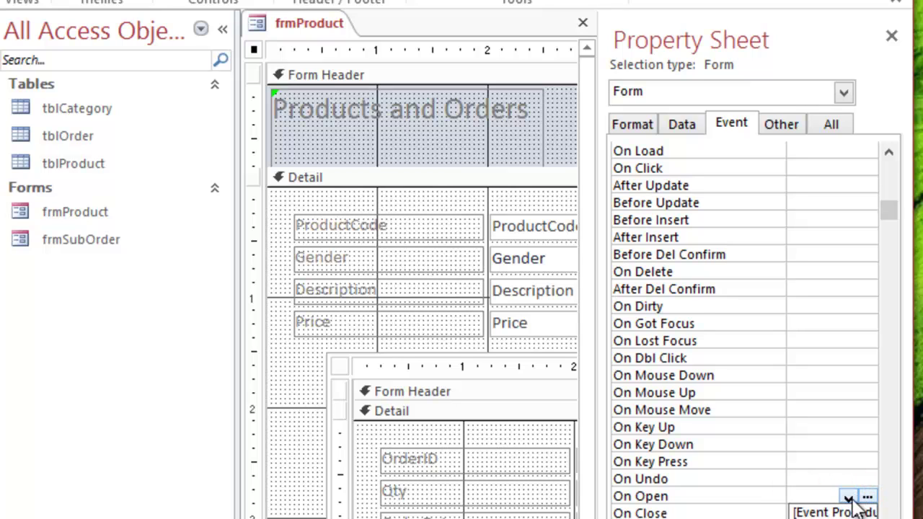
click(869, 498)
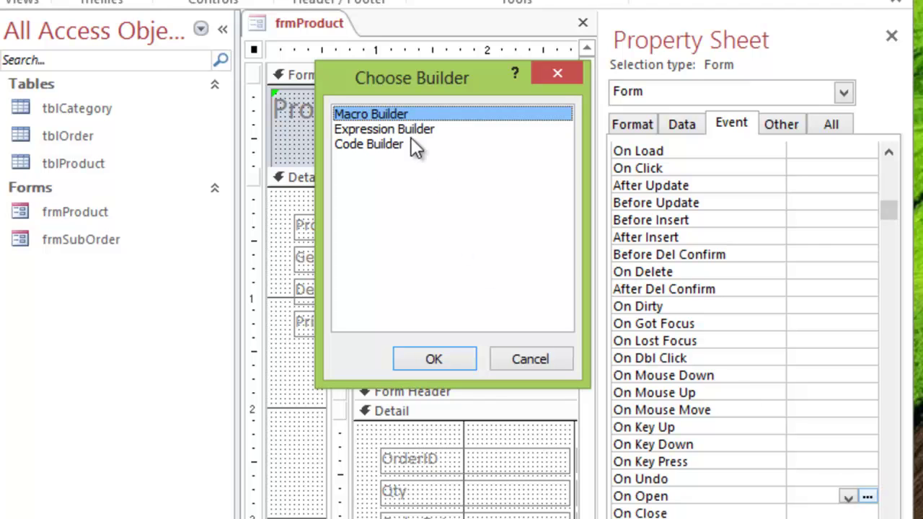
click(435, 353)
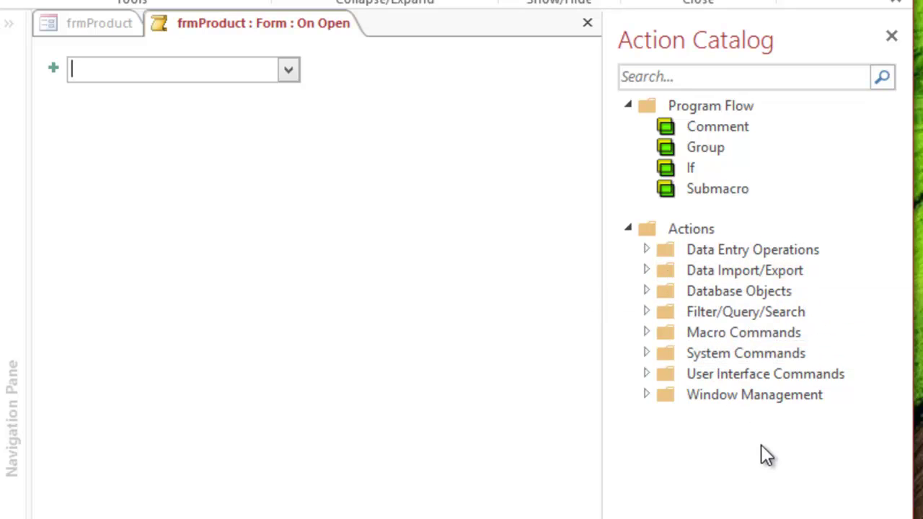
Look through the Action Catalog's data entry, import/export, database object and window management actions, and select MaximizeWindow.
click(646, 250)
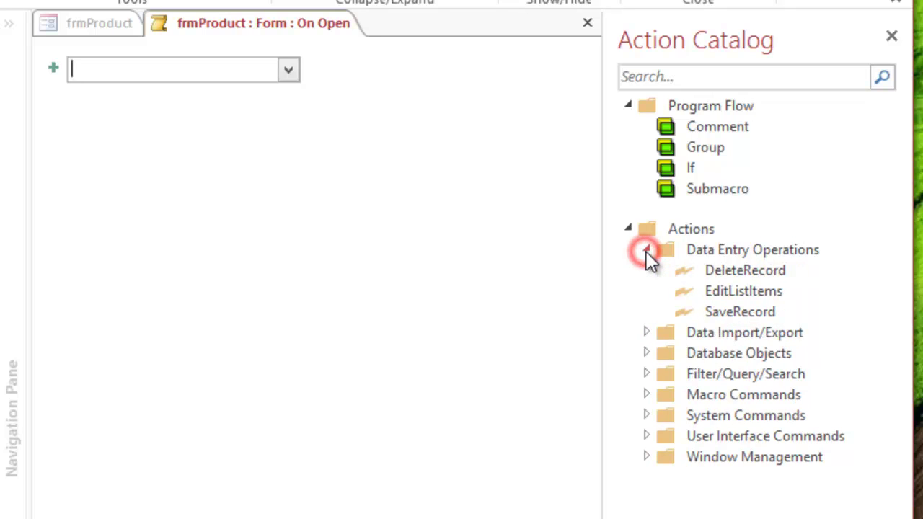
click(645, 334)
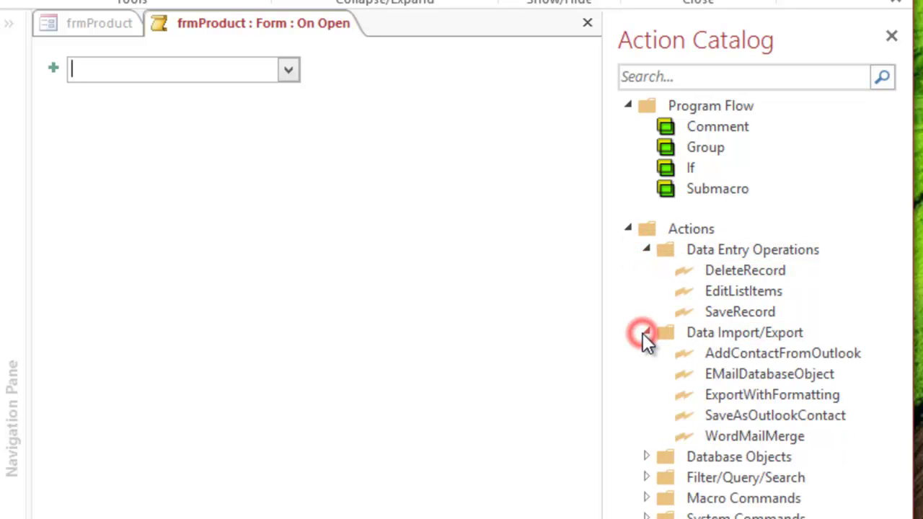
click(647, 456)
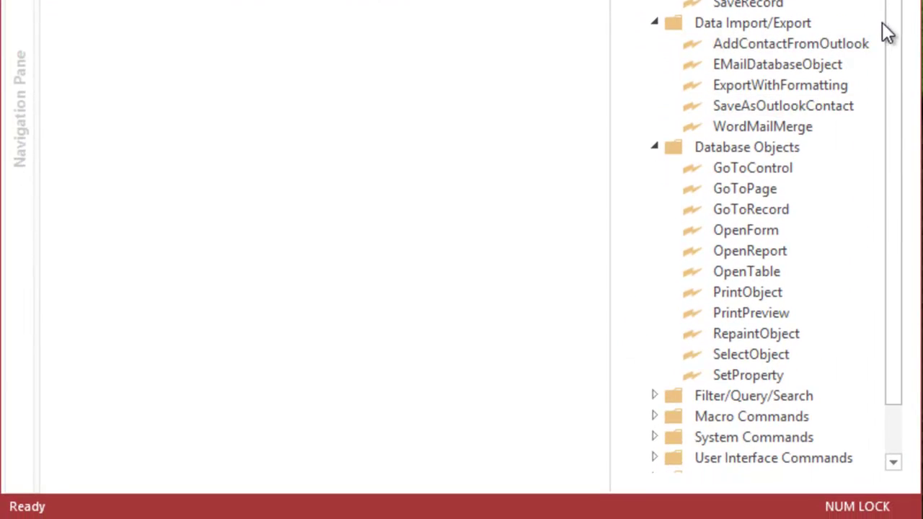
drag(885, 291, 905, 474)
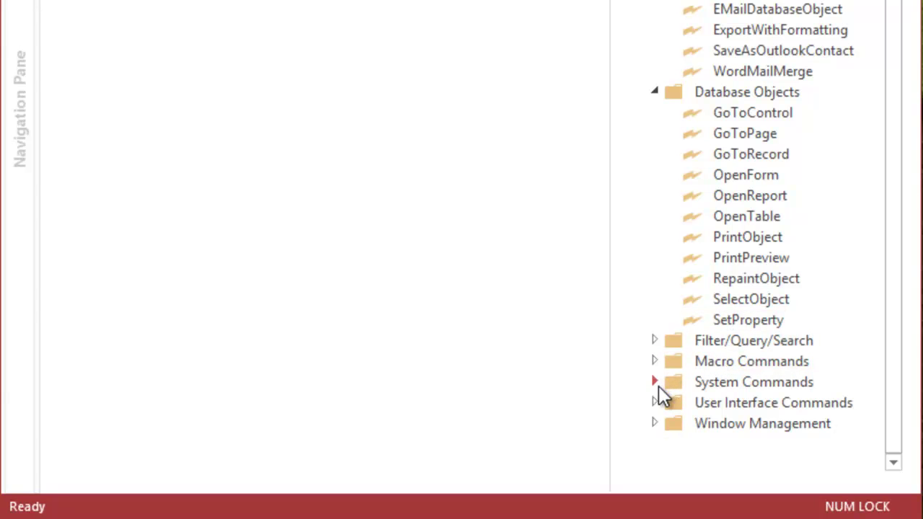
click(655, 423)
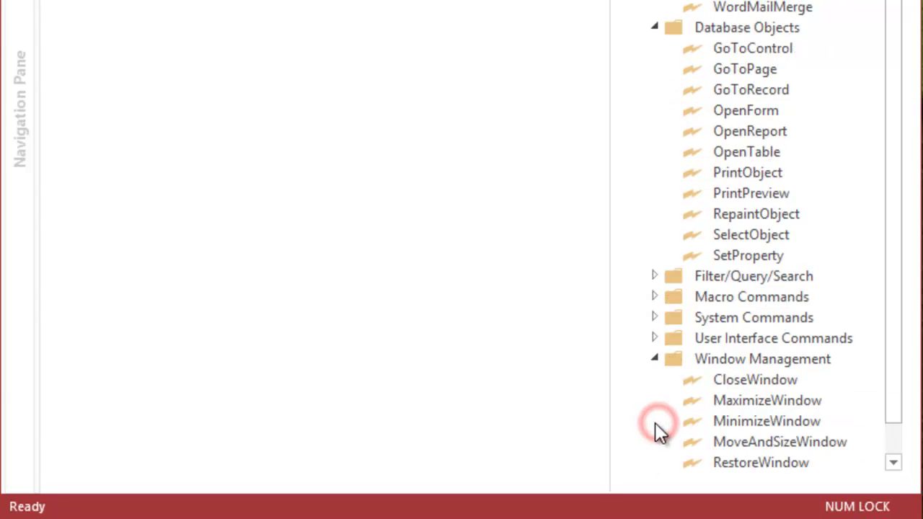
click(720, 402)
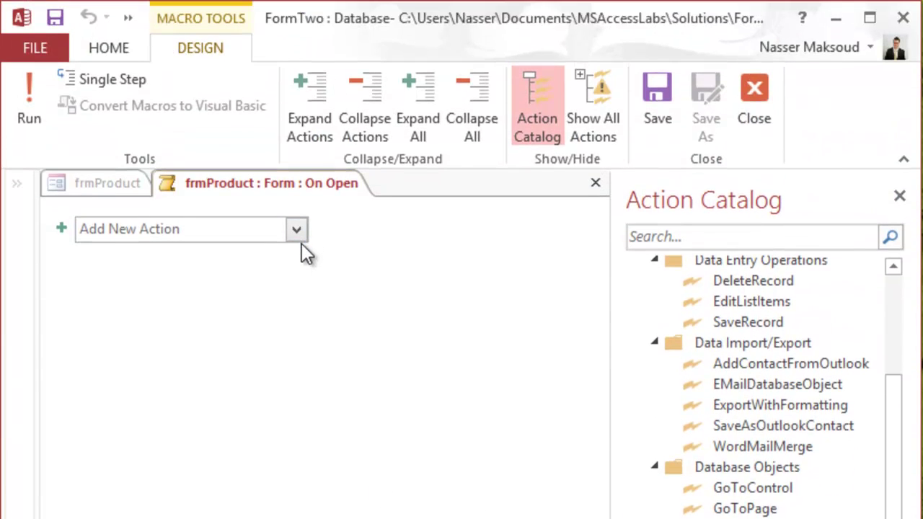
Add the MaximizeWindow action to the product form's On Open macro, then save and run the macro.
click(303, 238)
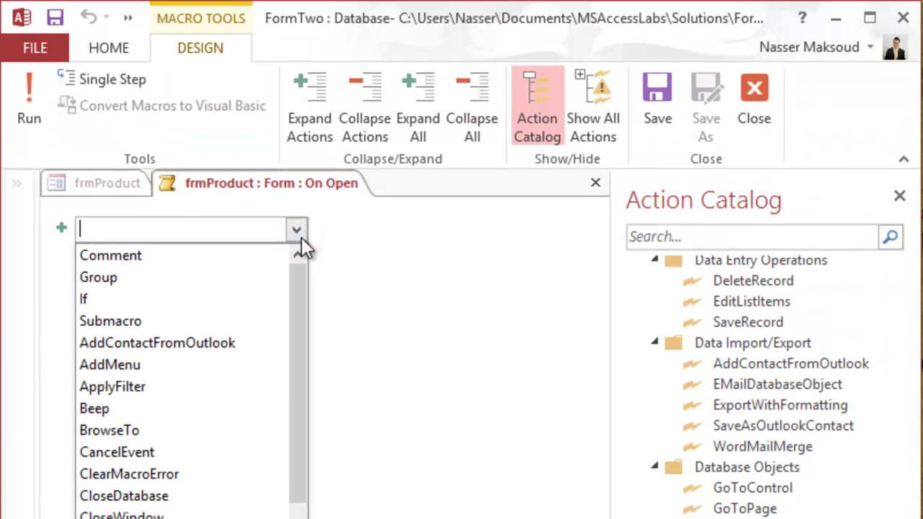
click(292, 329)
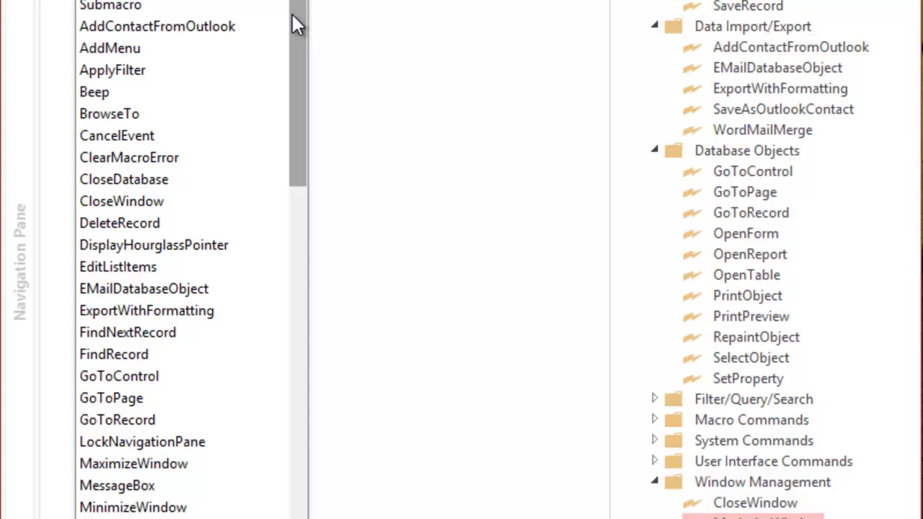
drag(293, 14, 294, 137)
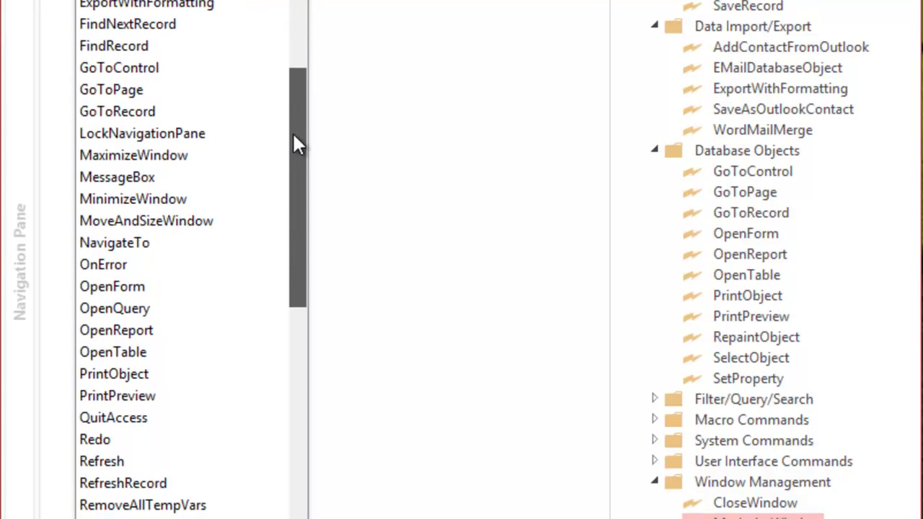
click(224, 156)
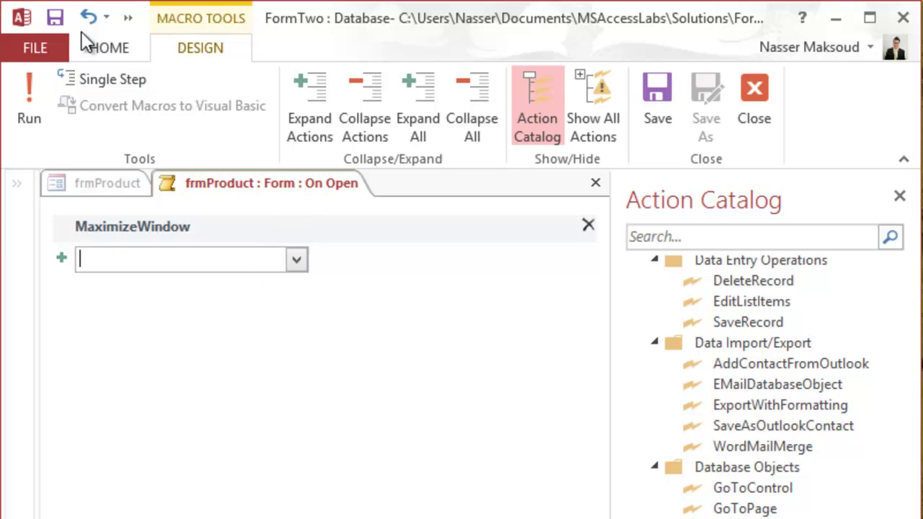
click(55, 18)
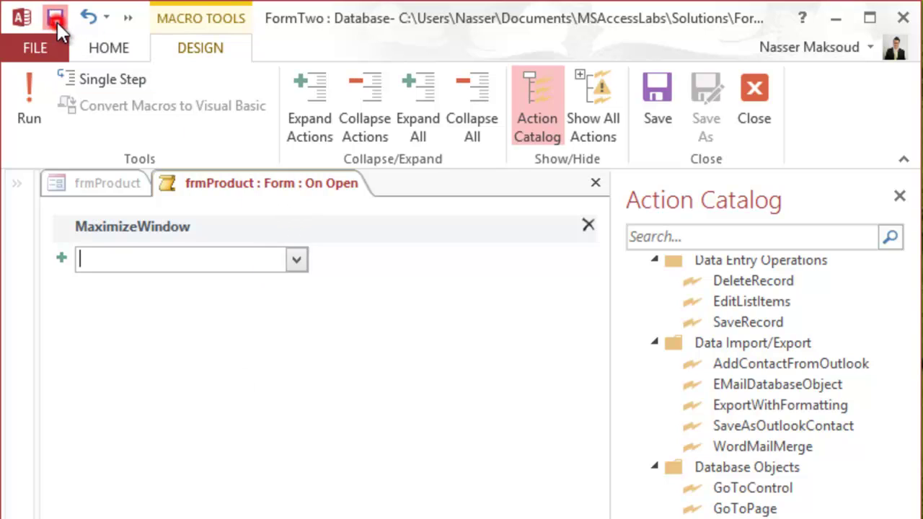
click(30, 97)
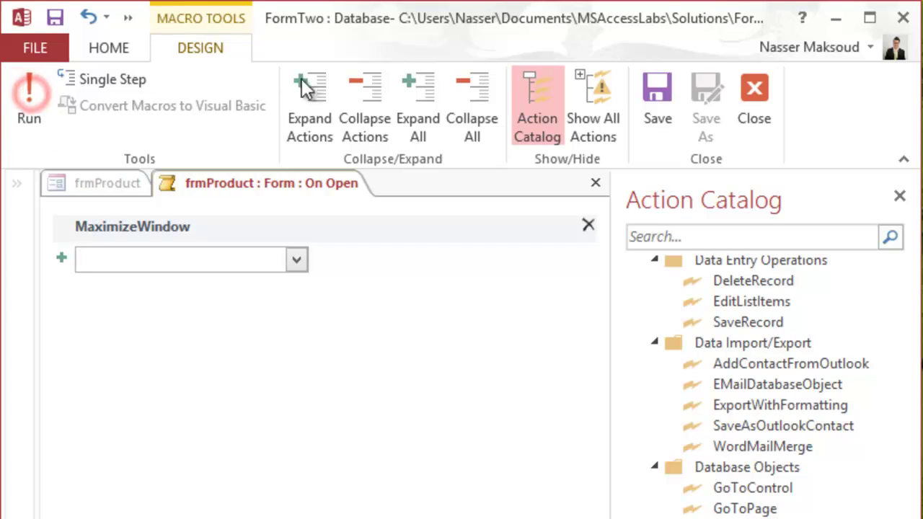
Maximize the database window, close the Macro Builder and open the product form in Form View.
click(872, 20)
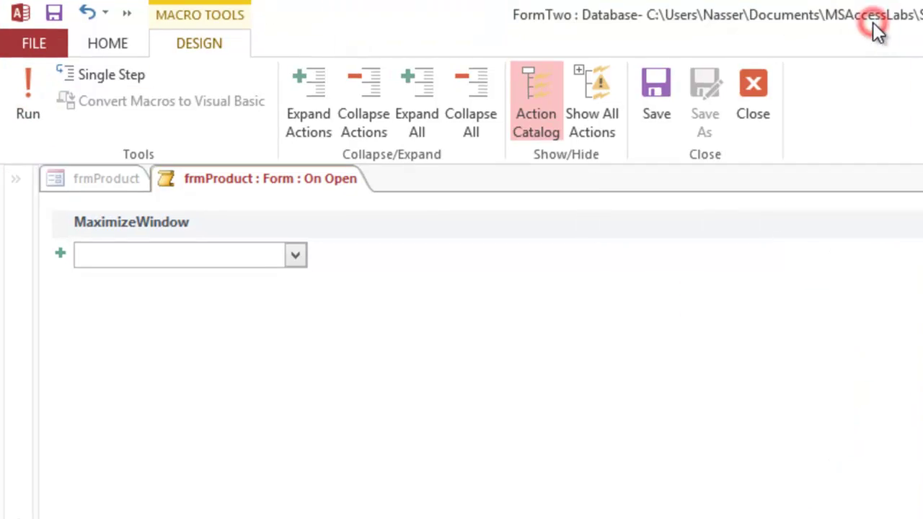
click(752, 88)
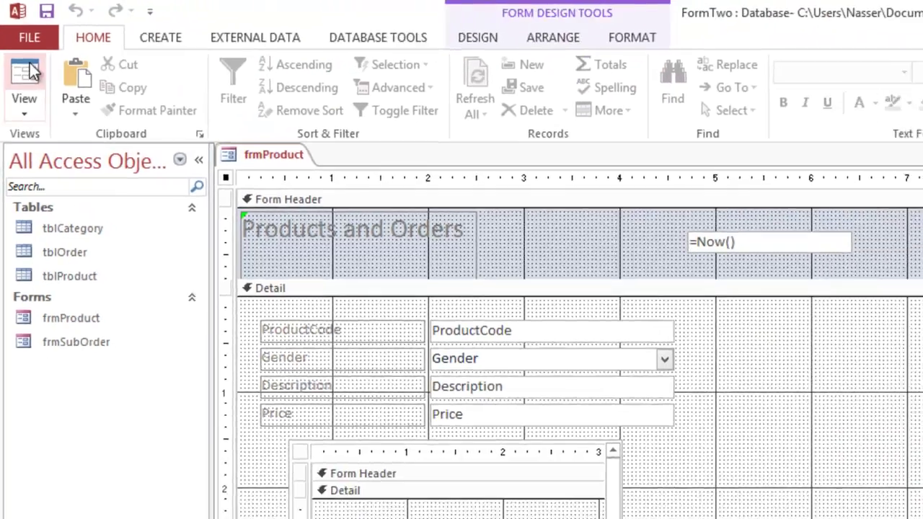
click(29, 83)
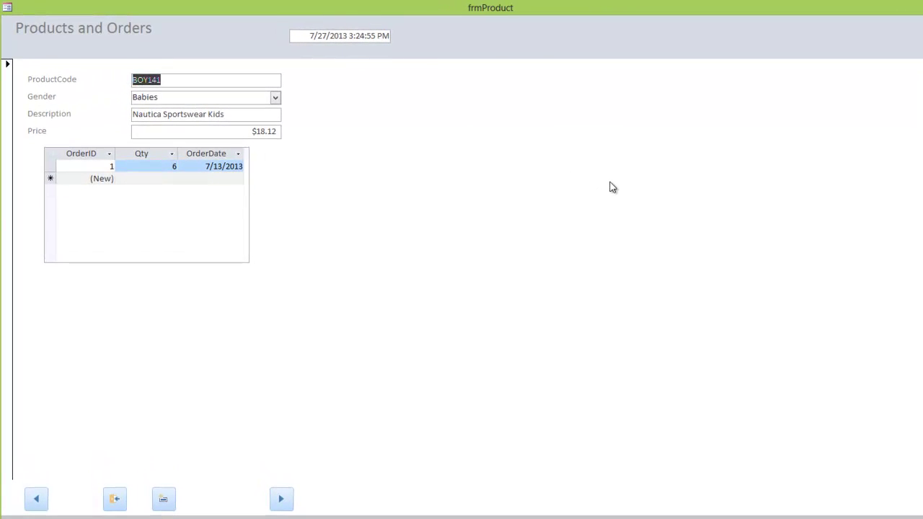
Close the product form with its design changes saved, and minimize the FormTwoInstructions.docx window in Word.
click(907, 7)
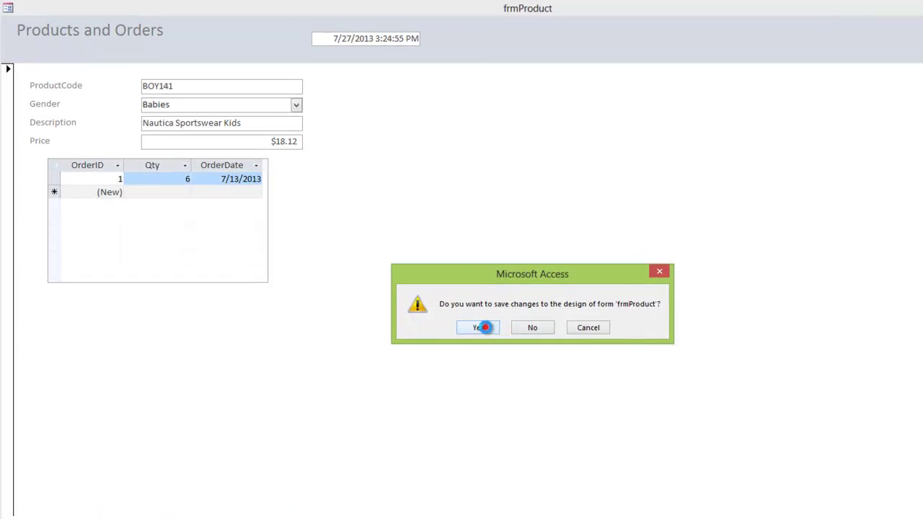
click(444, 304)
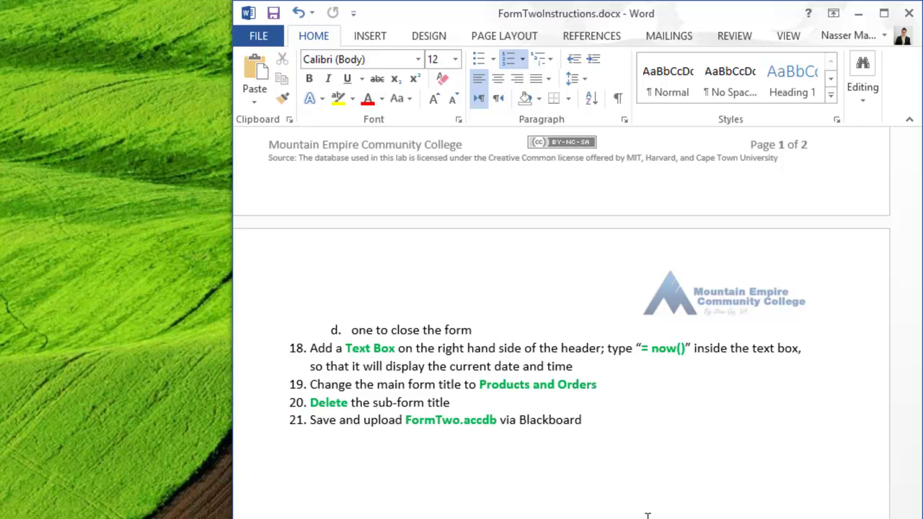
click(859, 13)
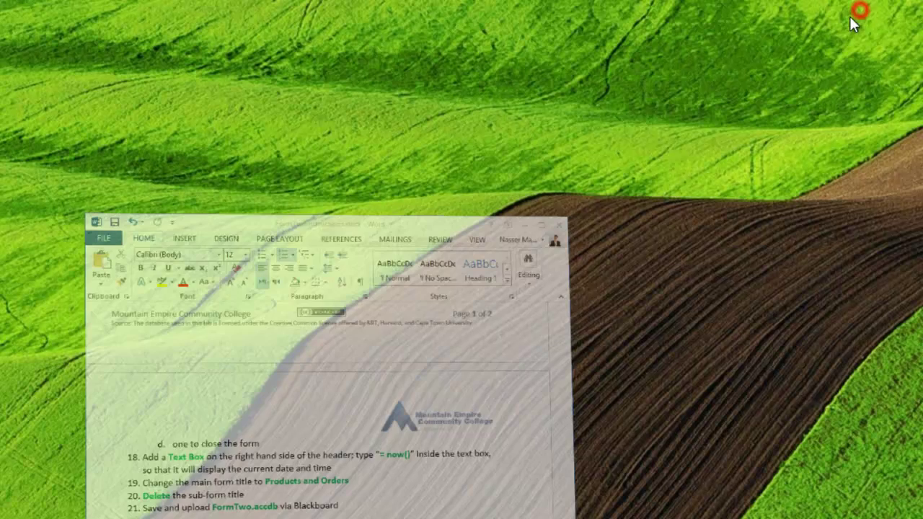